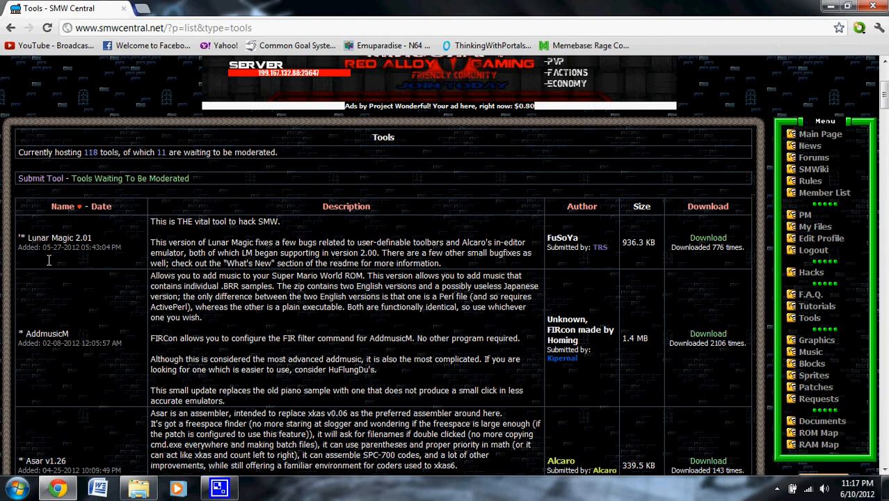
Step: Locate the Lunar Magic 2.01 entry in the SMW Central tools list and its download link
mouse_move(143, 472)
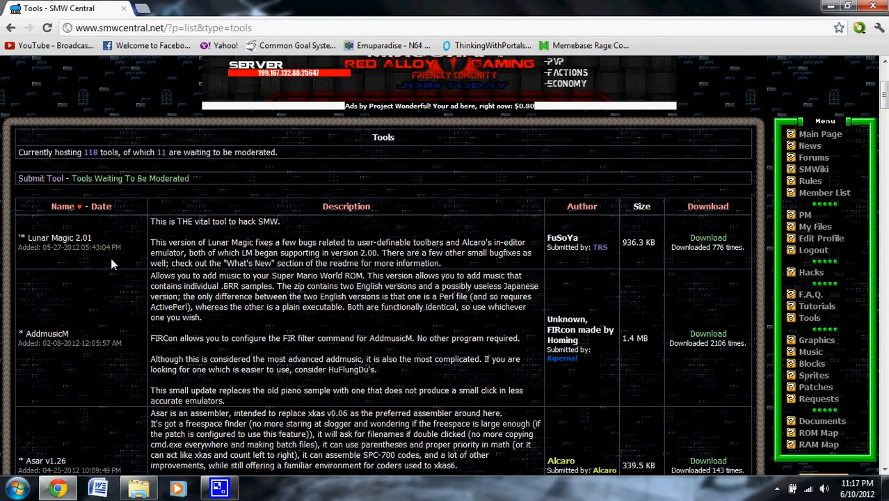
drag(27, 238, 92, 239)
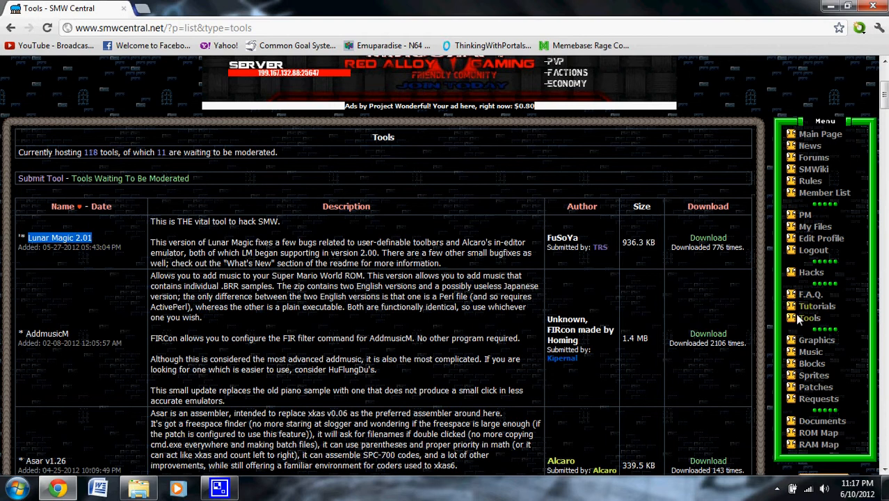
scroll(799, 318, up, 2)
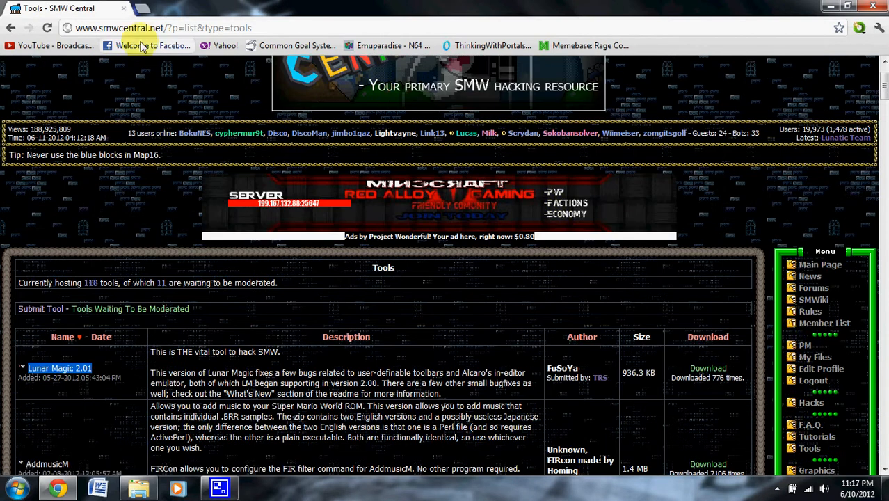
scroll(719, 340, down, 1)
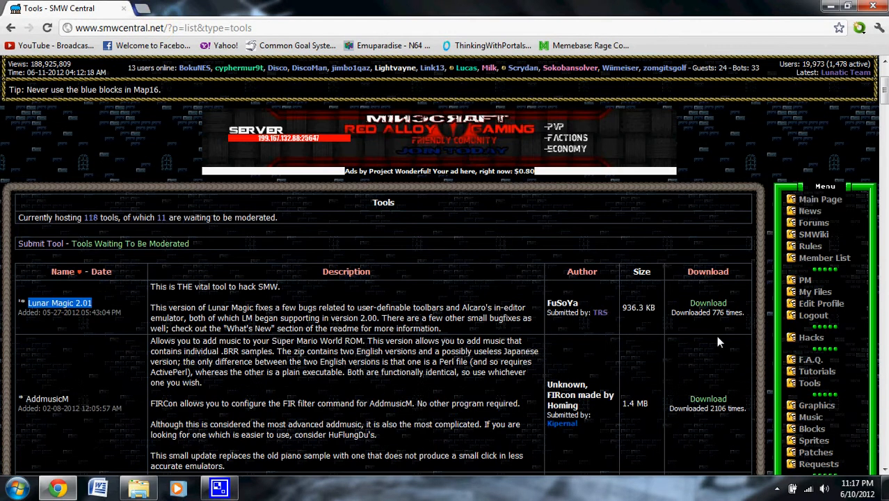
click(96, 305)
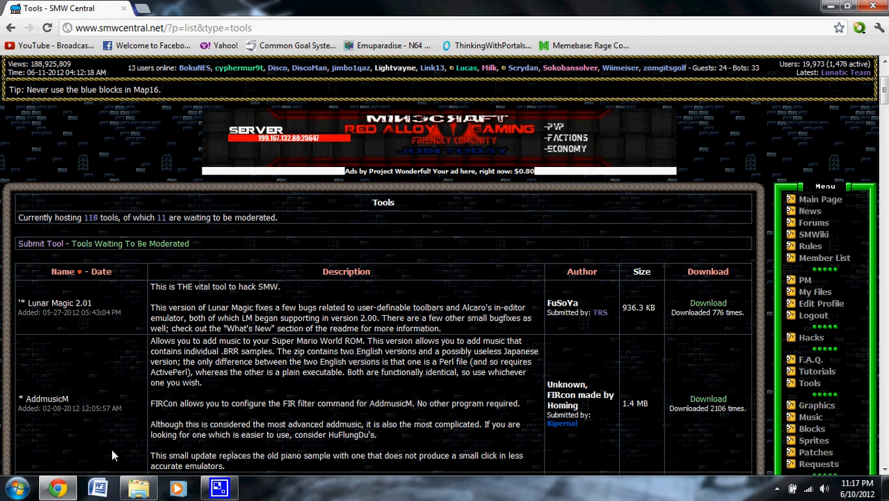
Step: Check the tutorial folder for the Lunar Magic program and the Super_Mario_World ROM, then return to the SMW Central tools page
click(142, 488)
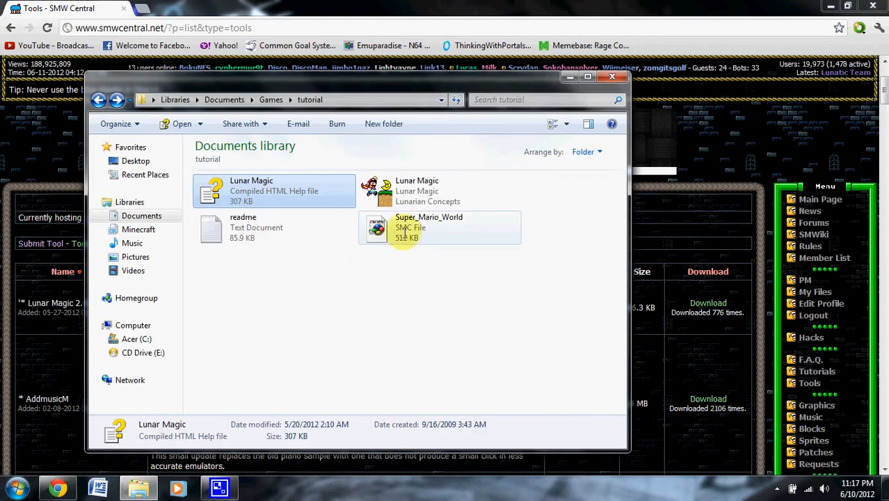
click(365, 308)
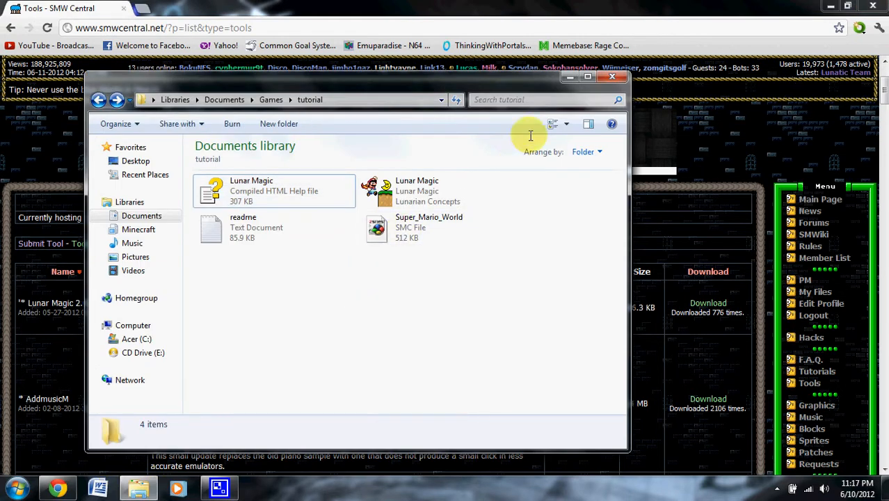
click(570, 76)
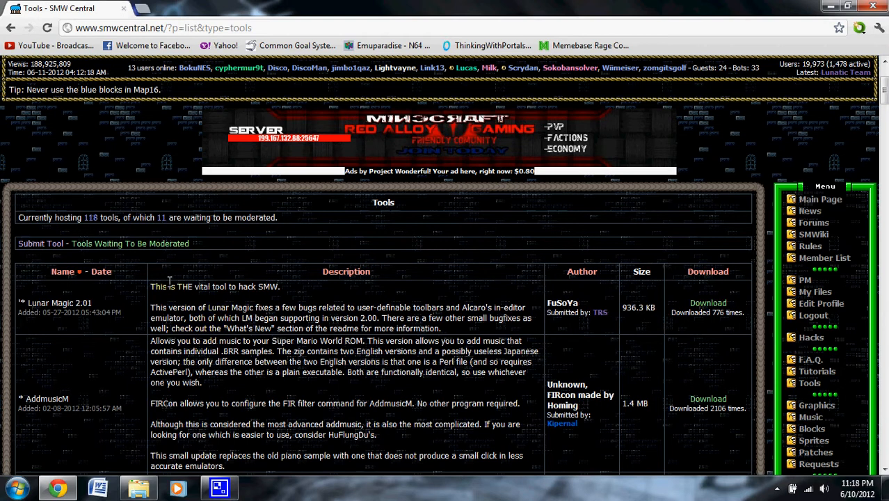
scroll(169, 279, up, 2)
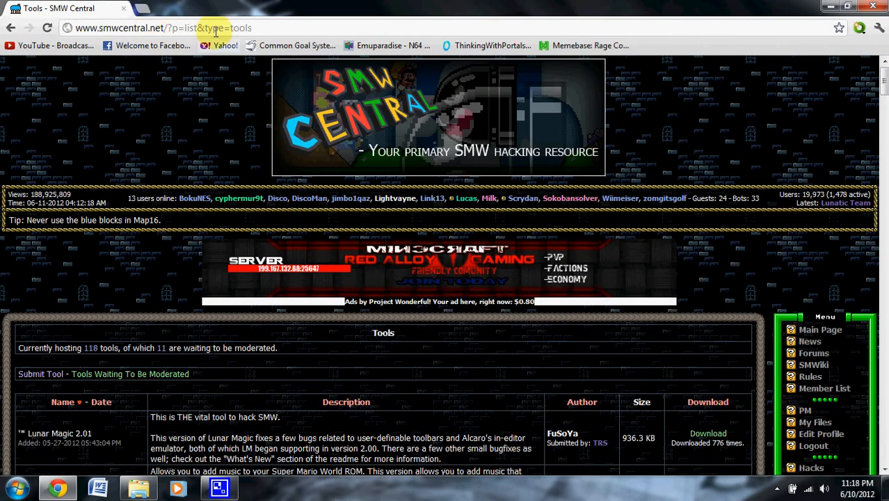
Step: Switch to the tutorial folder, clear the browser out of the way, and open the Super_Mario_World ROM in Lunar Magic
click(138, 488)
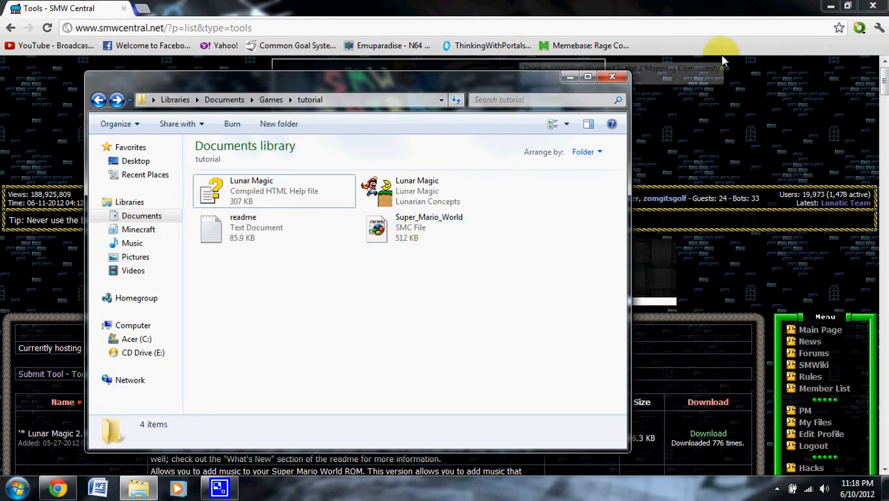
click(830, 6)
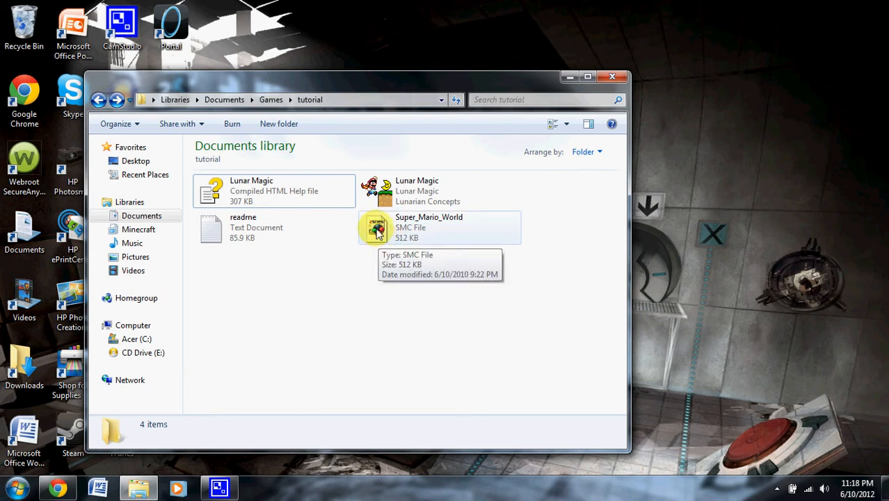
drag(371, 224, 402, 239)
double_click(403, 238)
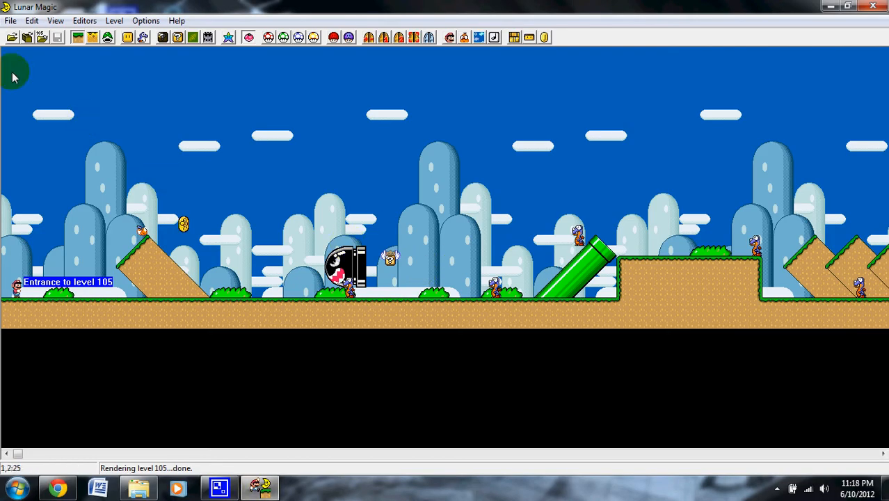
click(9, 23)
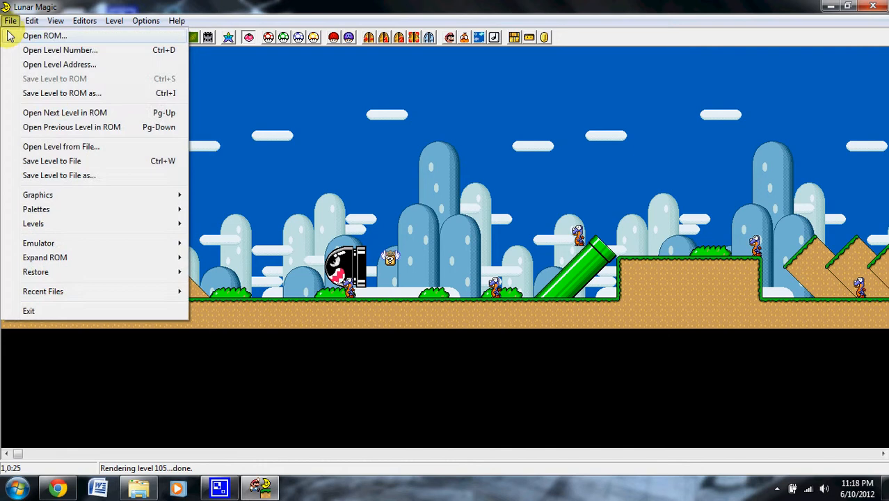
click(7, 35)
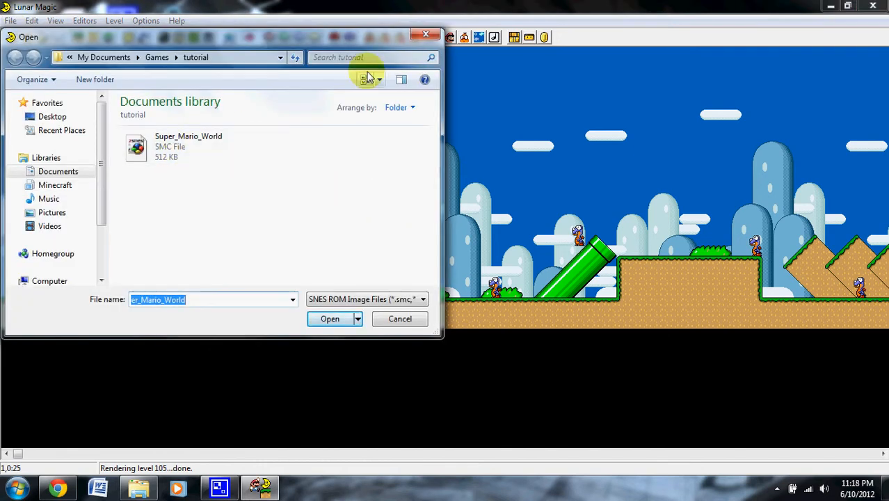
click(426, 36)
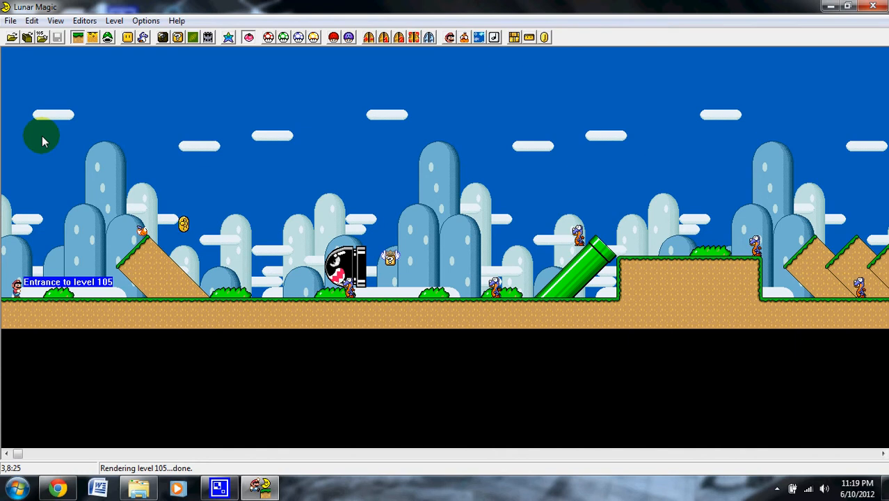
Step: View the neighbouring levels 106 and 104 in the ROM
key(Page_Up)
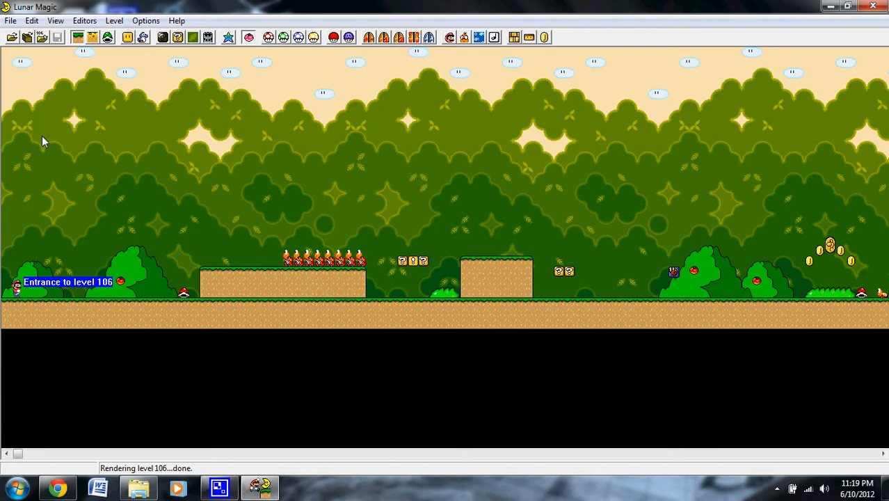
key(Page_Down)
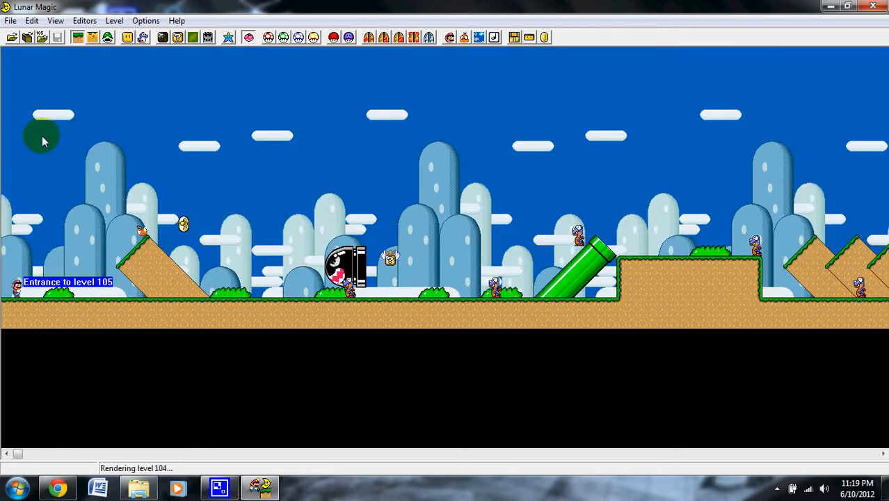
key(Page_Down)
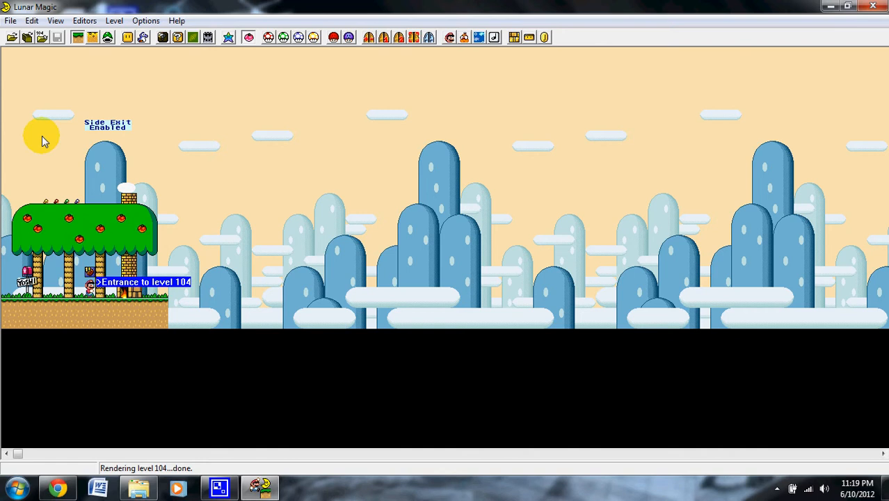
Step: Browse the higher-numbered levels one by one up to level 110
key(Page_Down)
key(Page_Down)
key(Page_Down)
key(Page_Down)
key(Page_Down)
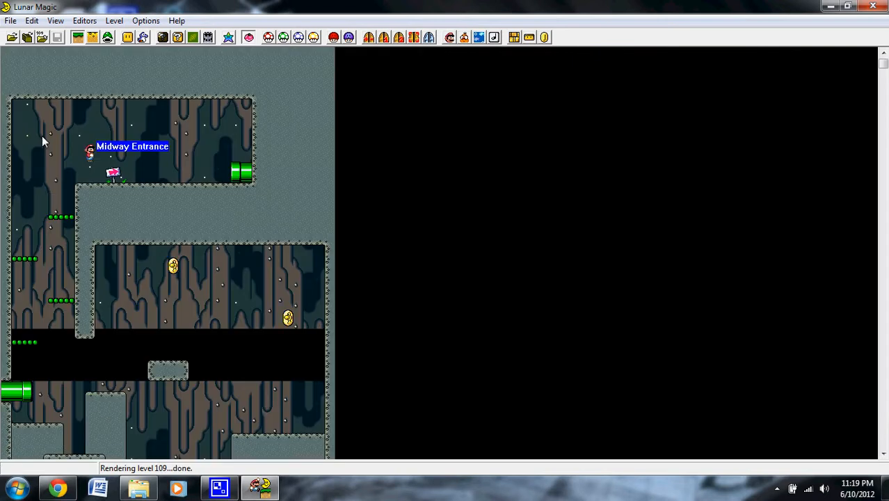
key(Page_Up)
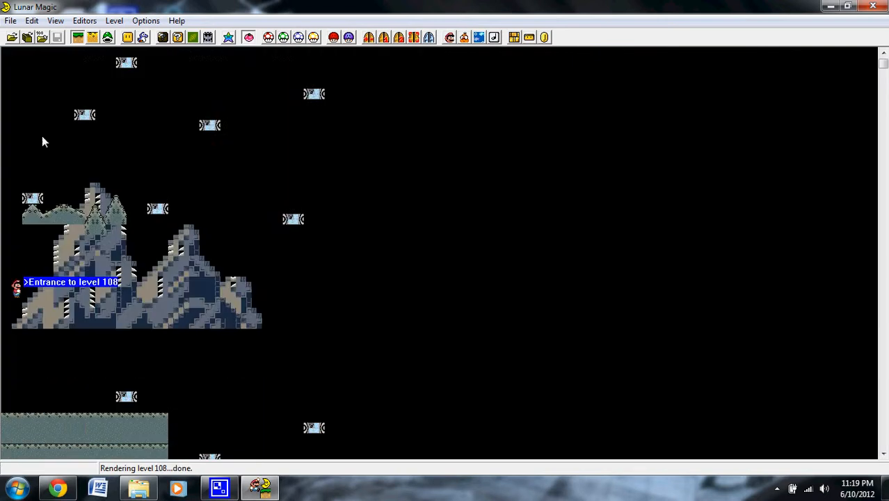
key(Page_Down)
key(Page_Down)
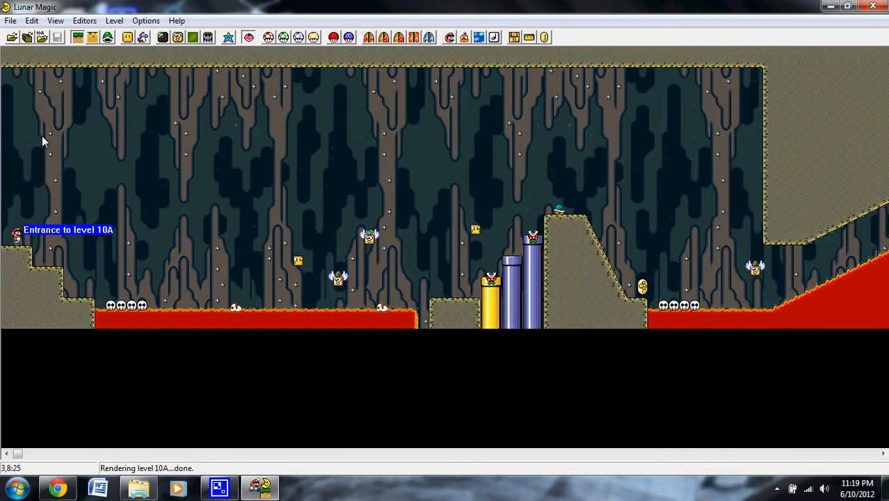
key(Page_Down)
key(Page_Down)
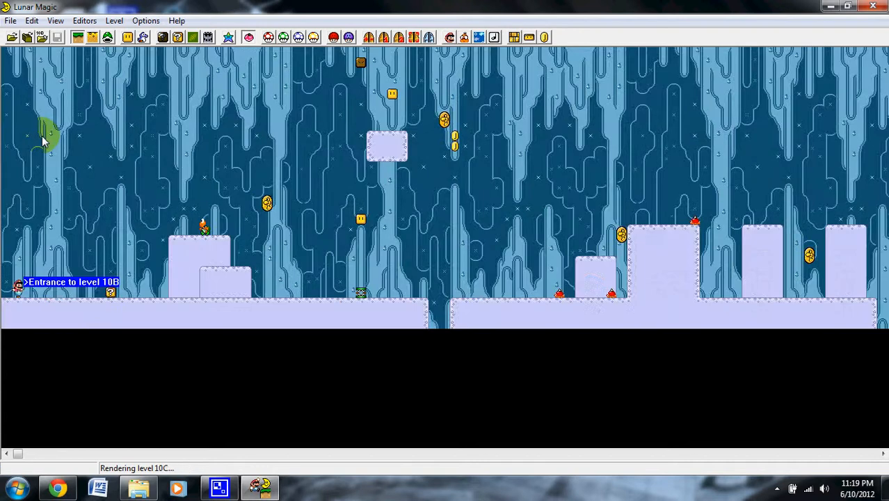
key(Page_Down)
key(Page_Down)
key(Page_Down)
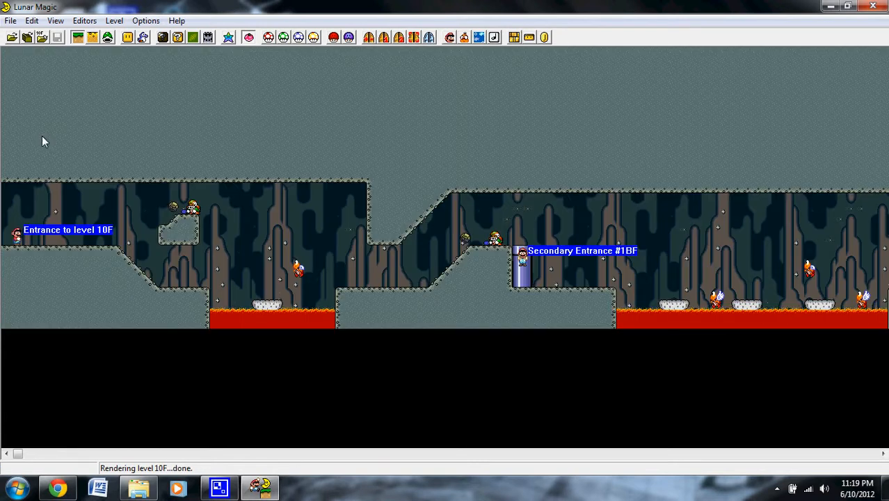
key(Page_Down)
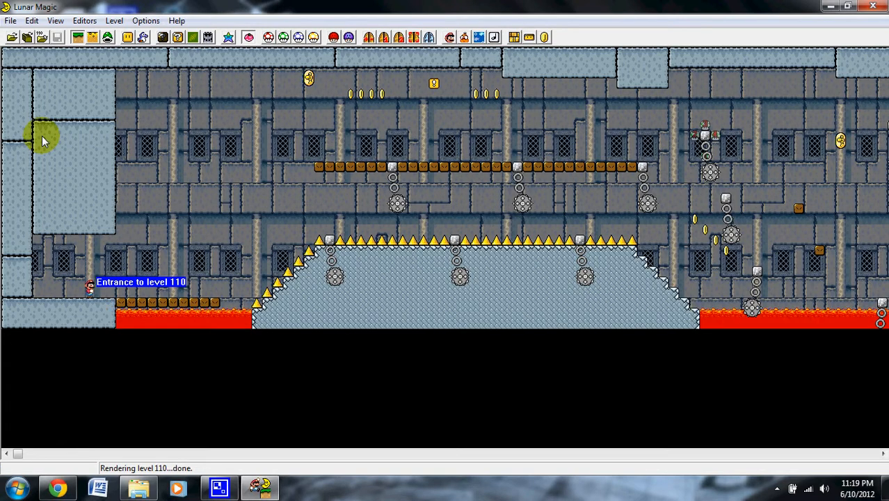
Step: Step back through the levels from 110 to level 105
key(Page_Up)
key(Page_Up)
key(Page_Up)
key(Page_Up)
key(Page_Up)
key(Page_Up)
key(Page_Up)
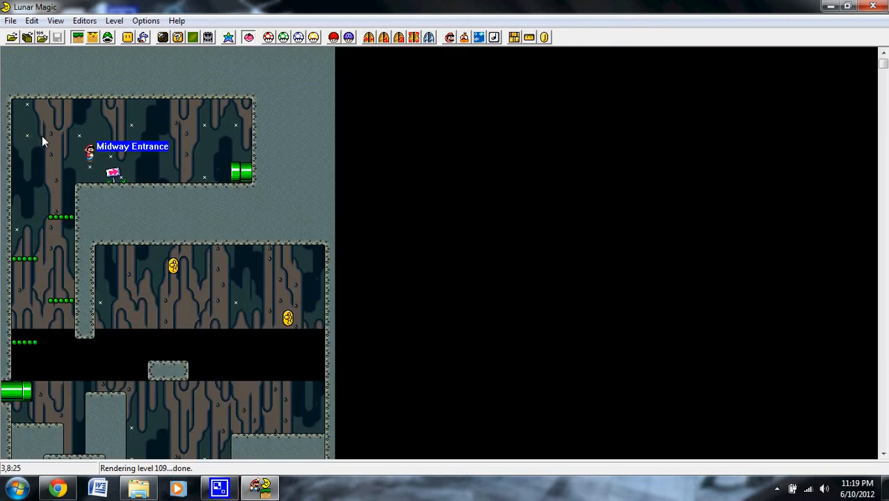
key(Page_Up)
key(Page_Up)
key(Page_Up)
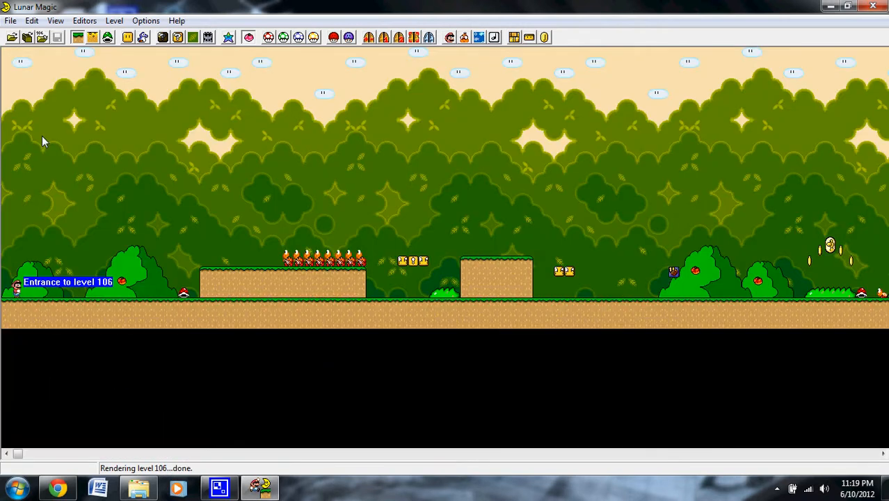
key(Page_Up)
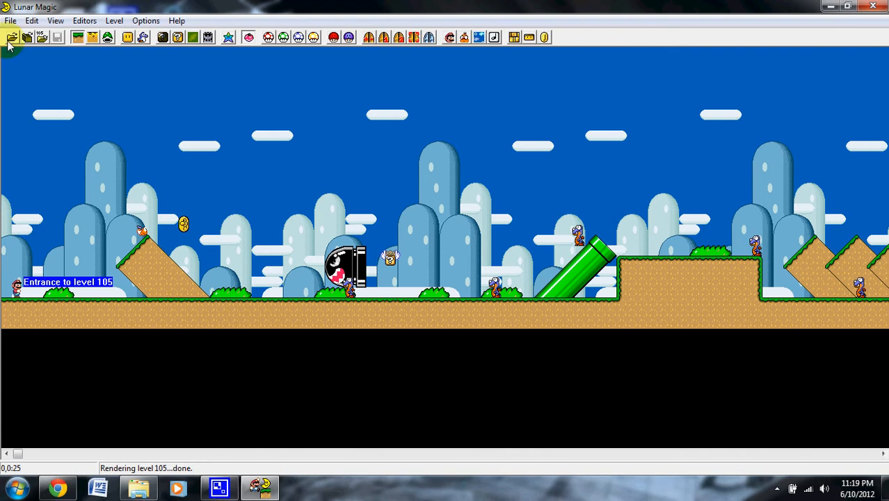
Step: Open level number 12A and look over its vertical layout down to the main entrance
click(46, 40)
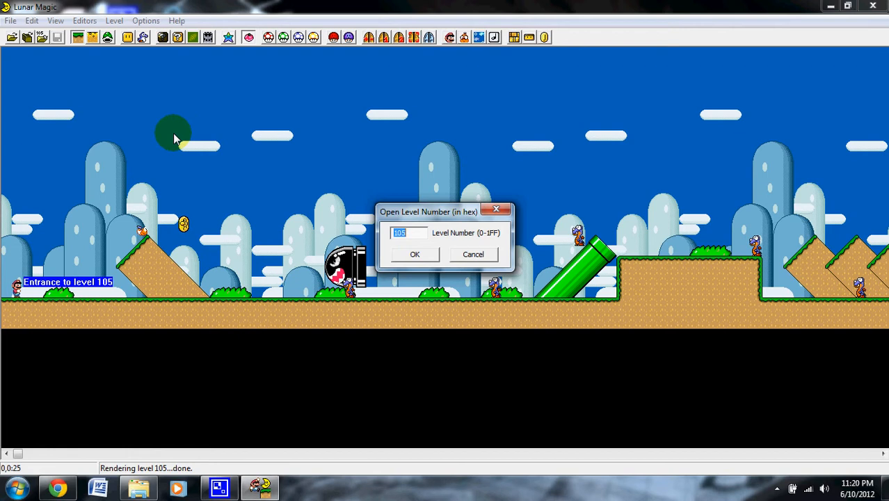
text(12A)
key(Return)
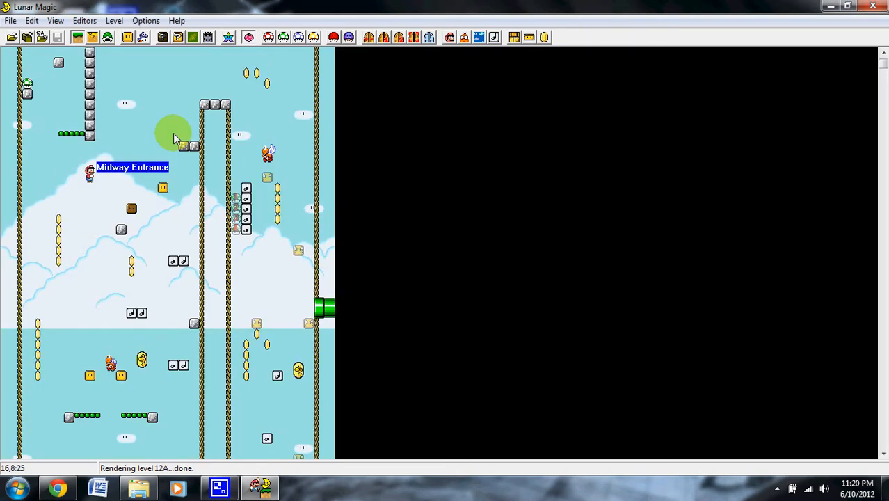
scroll(173, 133, down, 10)
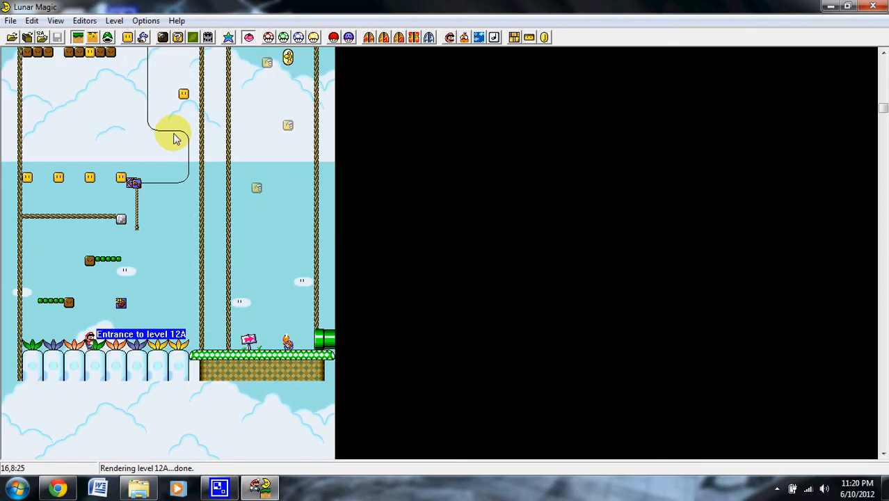
scroll(171, 171, up, 8)
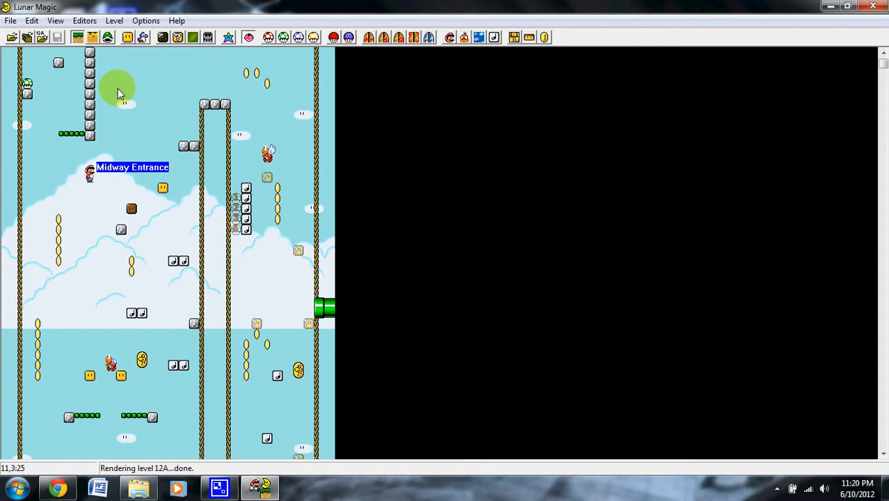
Step: Open level number 105 and look along its layout as far as the midway entrance
key(ctrl+Page_Up)
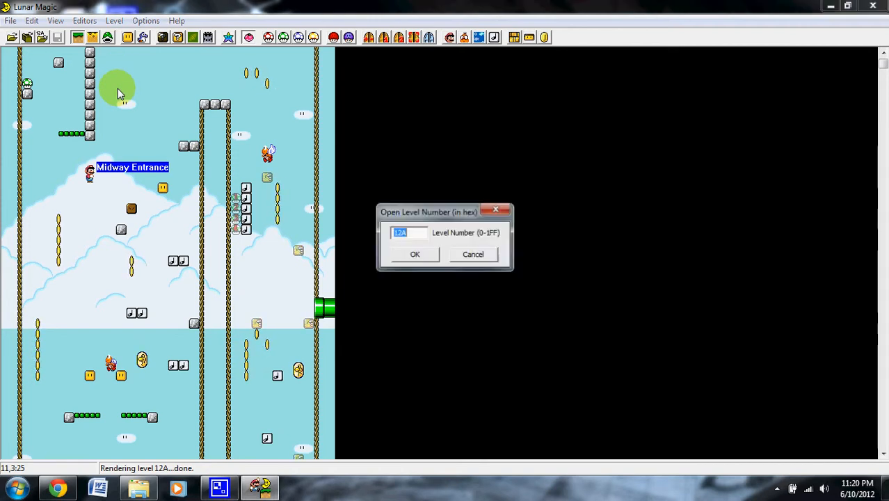
text(105)
key(Return)
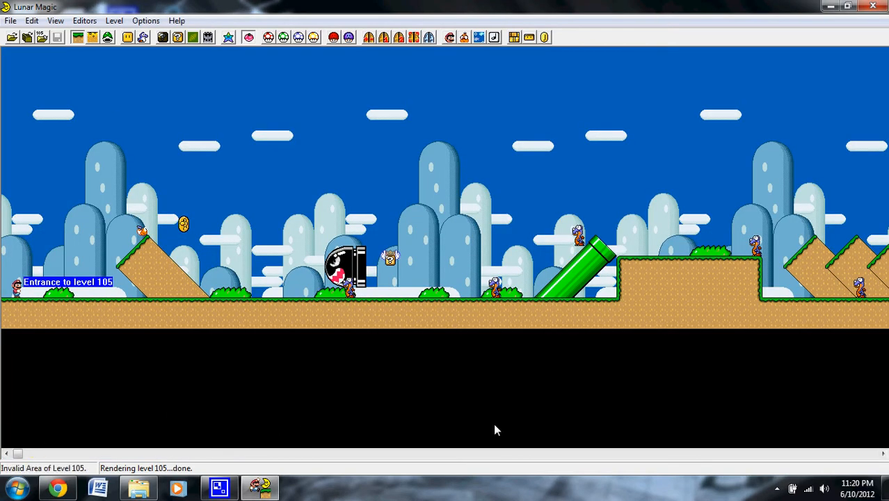
click(882, 453)
click(882, 453)
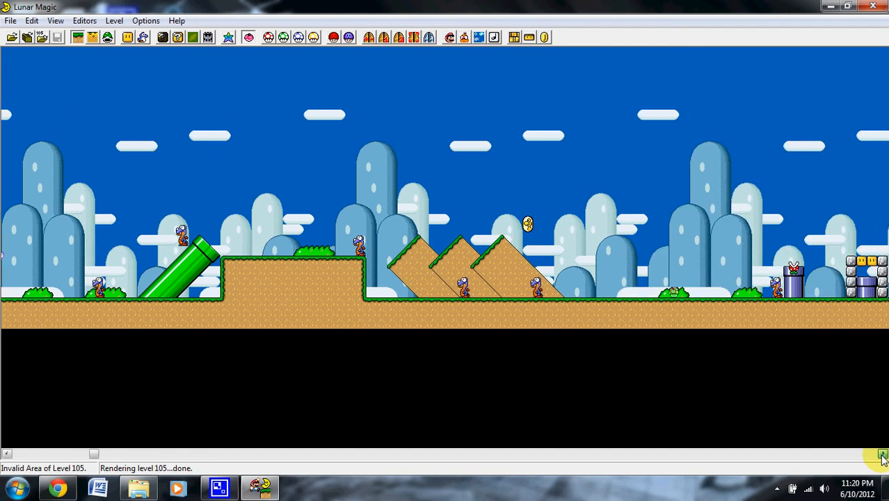
click(882, 454)
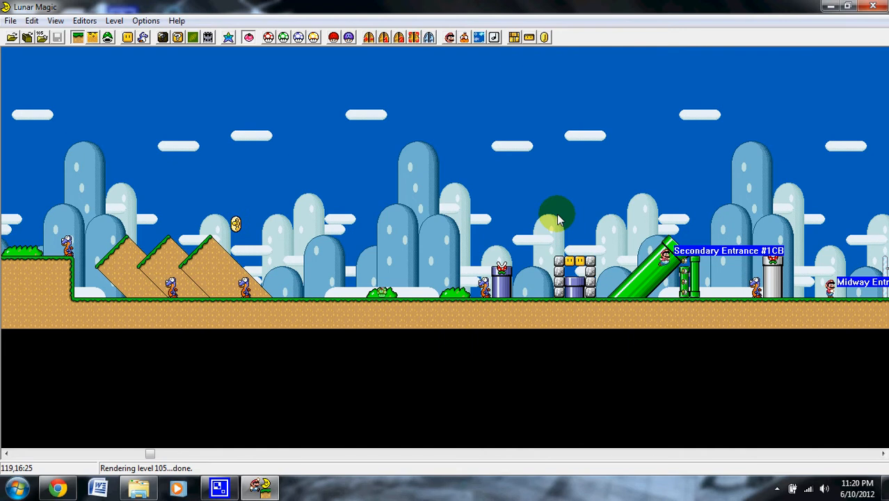
Step: Show the screen exits of level 105 and open level 1CB, the destination of the exit on screen 07
key(F2)
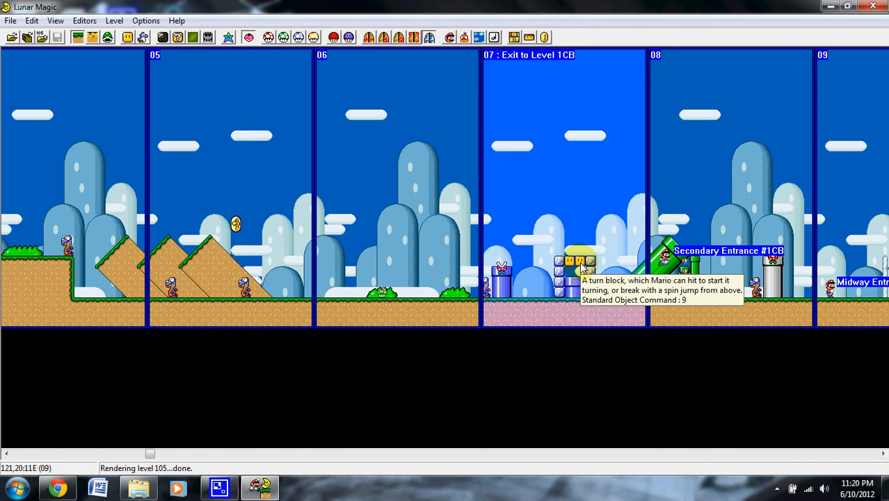
key(ctrl+Page_Down)
text(1CB)
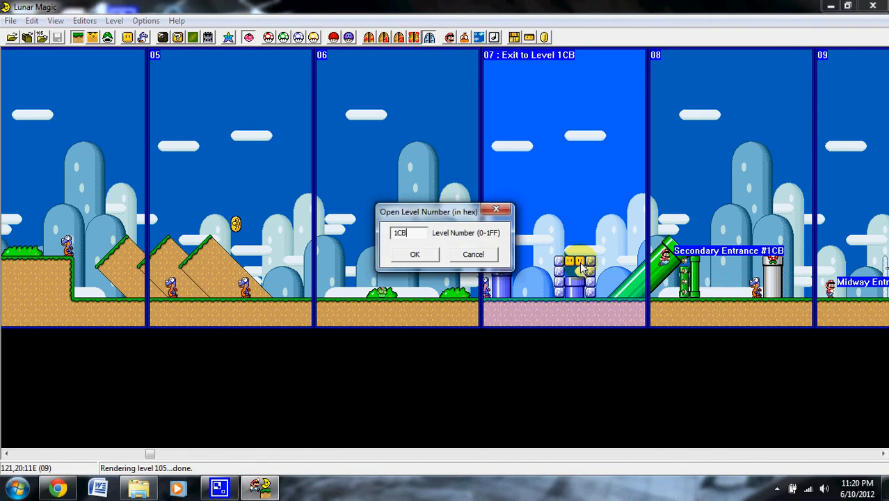
key(Return)
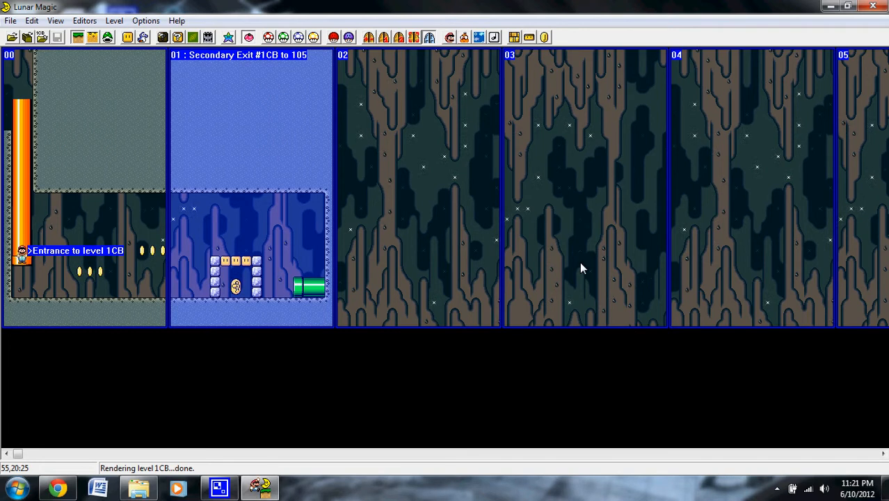
Step: Return to level number 105, the target of secondary exit #1CB
key(ctrl+Page_Up)
text(105)
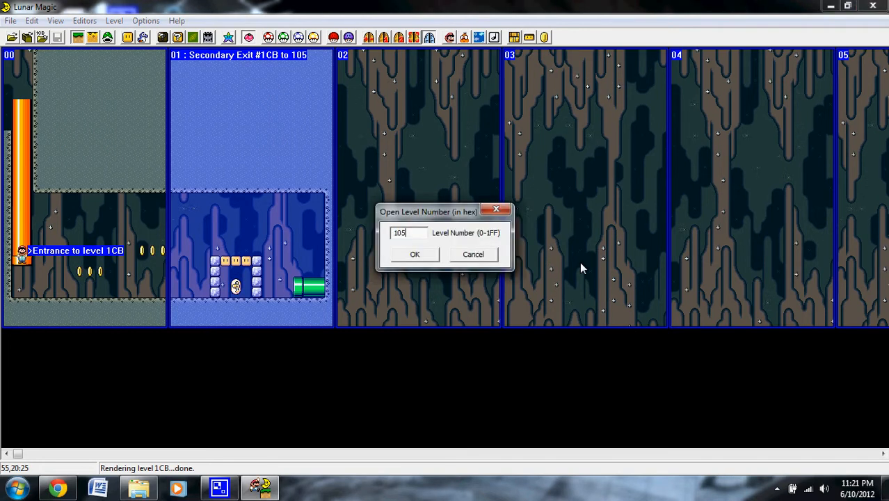
key(Return)
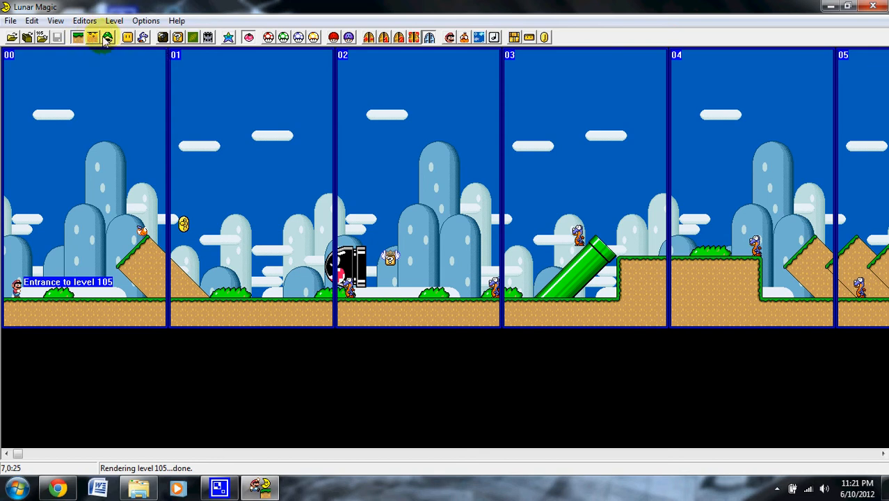
Step: Box-select the area around the Yoshi coin on screen 01, clear the selection, and try selection boxes over screens 02 and 03
drag(96, 194, 232, 242)
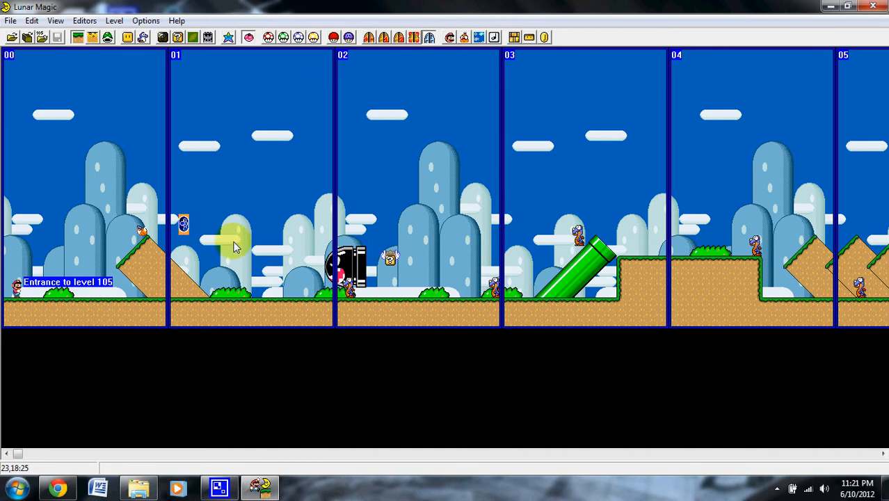
click(335, 199)
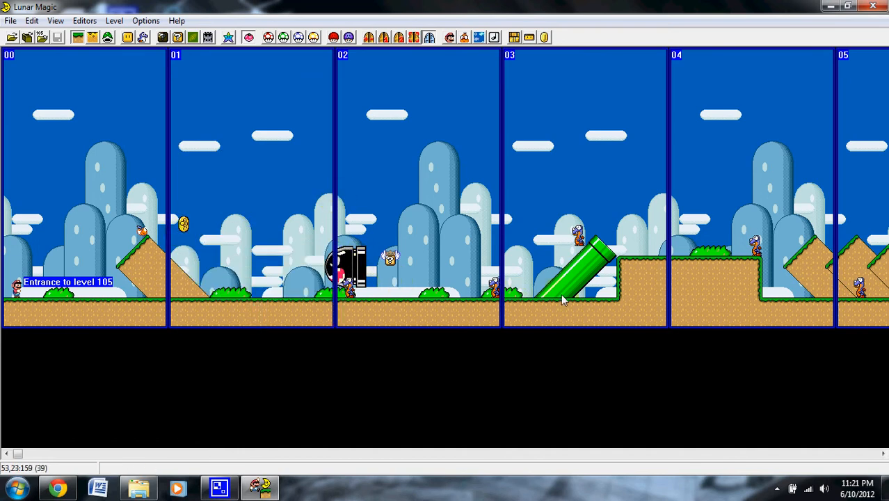
drag(555, 225, 521, 201)
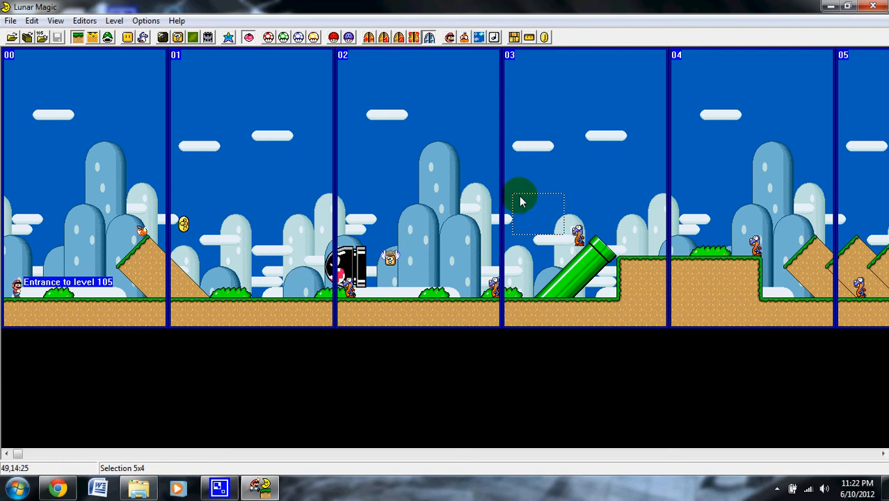
click(522, 202)
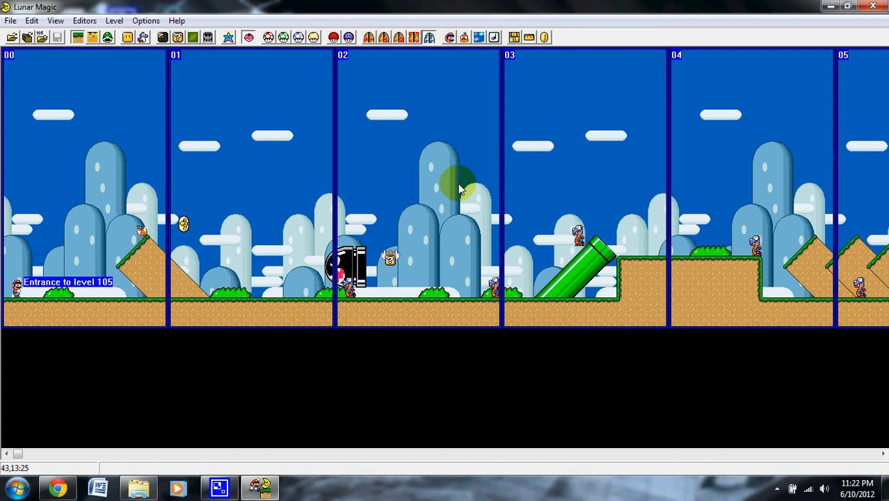
drag(336, 184, 393, 194)
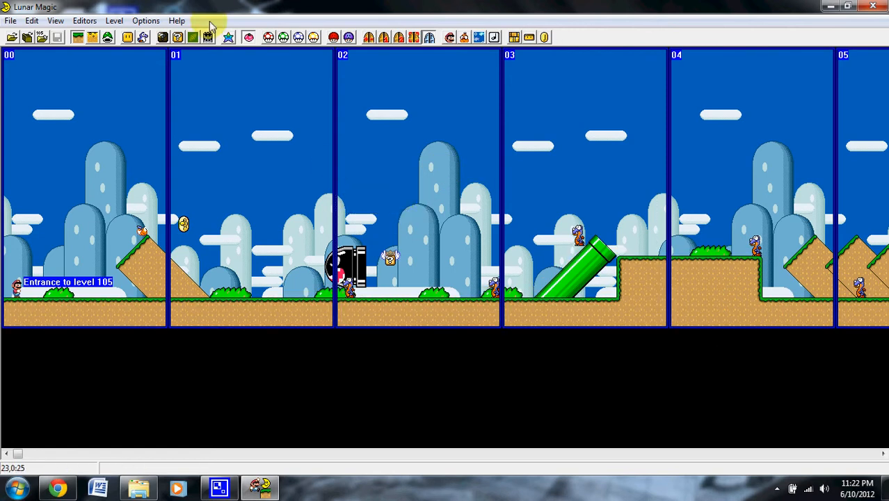
Step: Open the Add Objects window, move it over screens 02 and 03, and preview the Standard Objects down to Gradual slope left
click(140, 40)
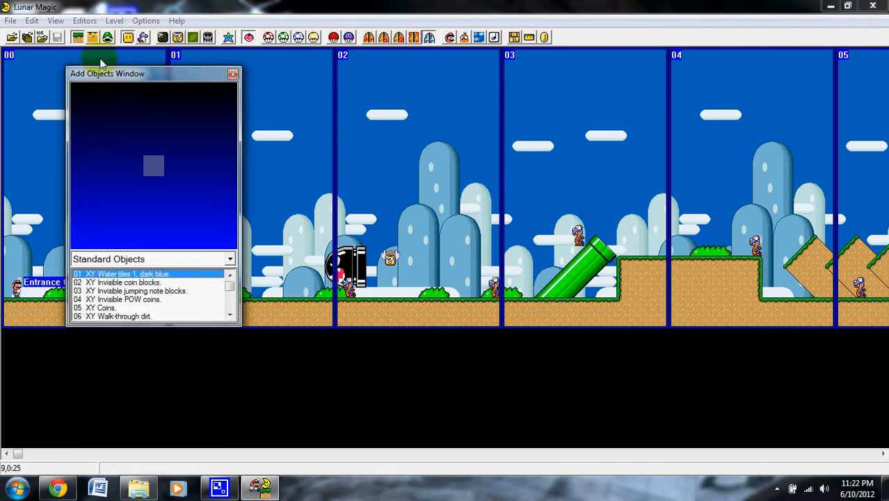
drag(101, 78, 485, 109)
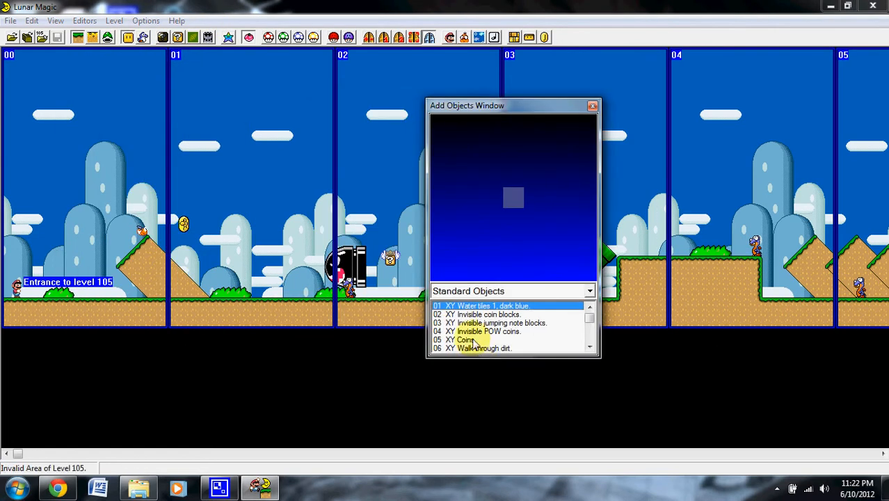
key(Down)
key(Down)
key(Down)
key(Down)
key(Down)
key(Down)
key(Down)
key(Down)
key(Down)
key(Down)
key(Down)
key(Down)
key(Down)
key(Down)
key(Down)
key(Down)
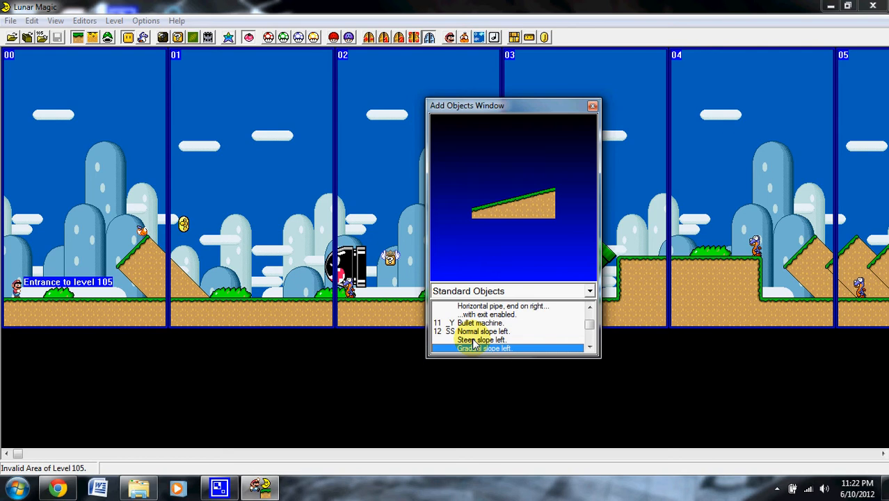
Step: Go back up through the Standard Objects to object 01, Water tiles 1, dark blue
key(Up)
key(Up)
key(Up)
key(Up)
key(Up)
key(Up)
key(Up)
key(Up)
key(Up)
key(Up)
key(Up)
key(Up)
key(Up)
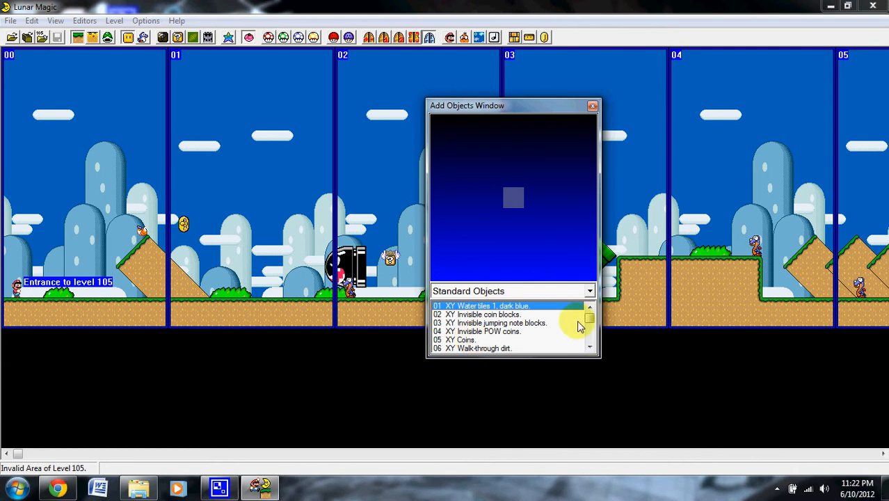
Step: Preview Standard Objects 1D to 21, including the skinny pipes, the wide-scale ground ledge and the climbing net edges
drag(587, 323, 582, 337)
click(518, 333)
click(519, 339)
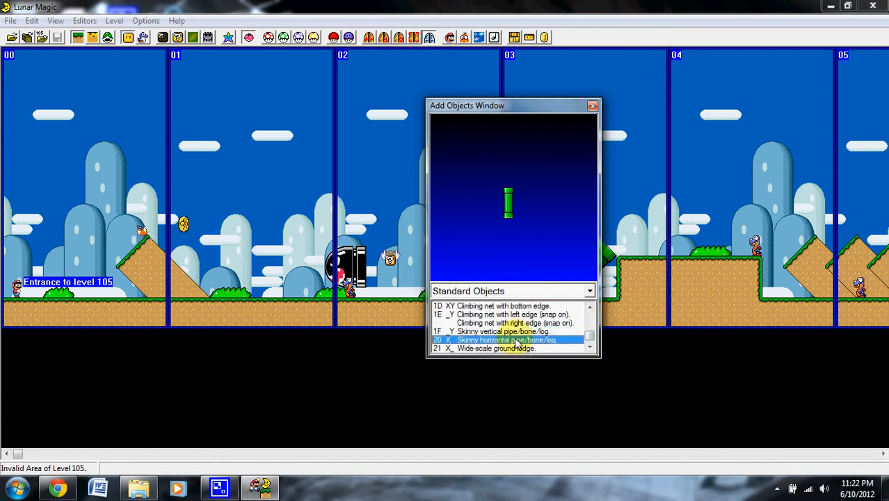
click(515, 348)
click(512, 331)
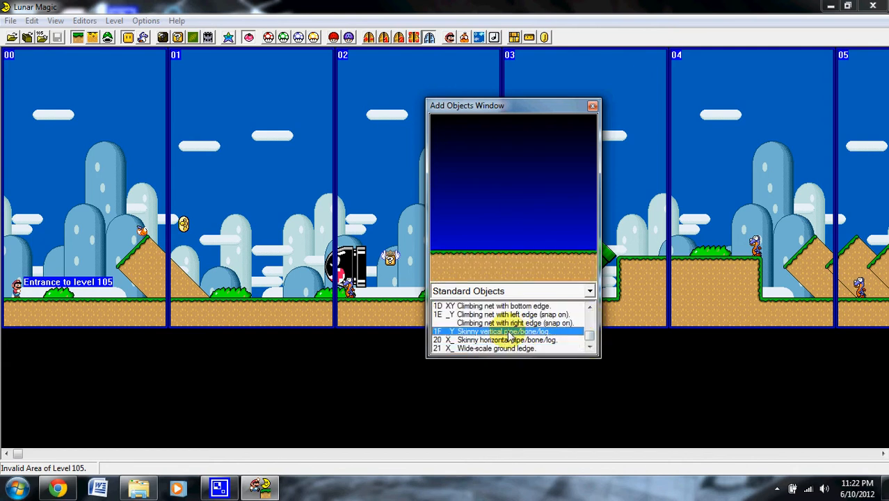
click(513, 322)
click(512, 314)
click(512, 306)
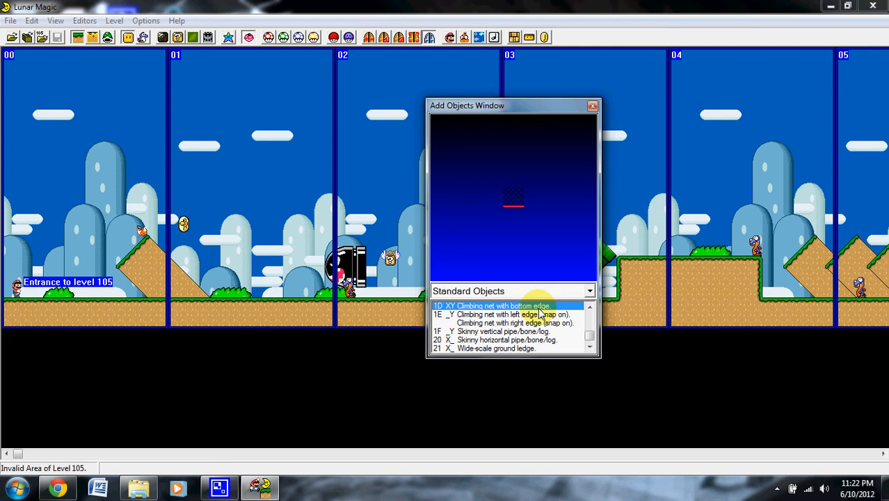
Step: Preview Standard Objects 18 to 1B, covering water, mud/lava and the top-edged climbing net, and return to the start of the list
click(590, 307)
click(589, 307)
click(589, 307)
click(590, 306)
click(515, 322)
click(515, 332)
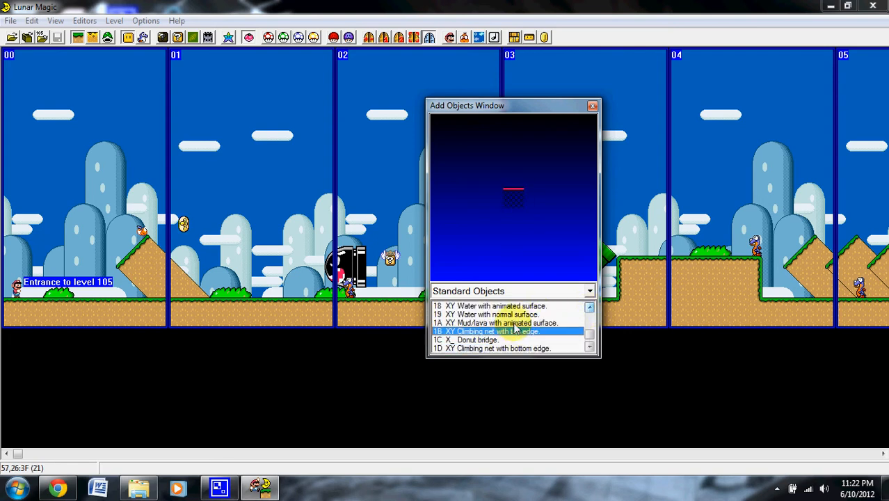
click(516, 323)
click(516, 314)
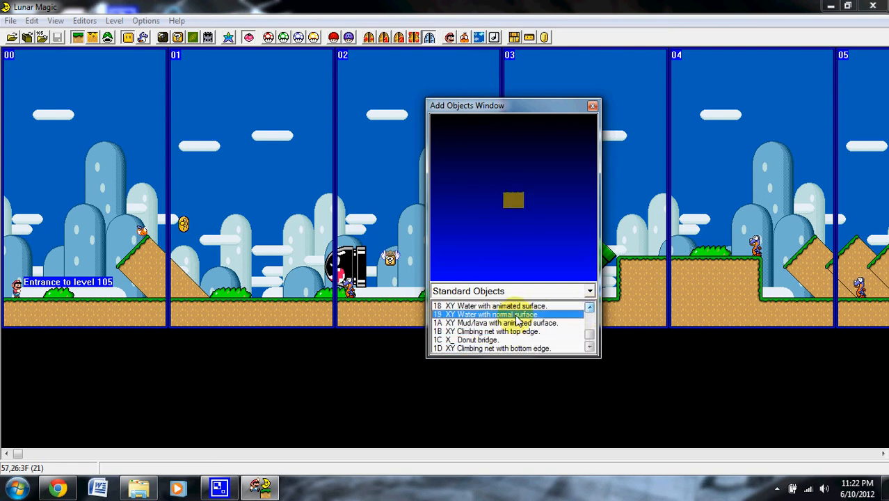
click(518, 306)
click(520, 315)
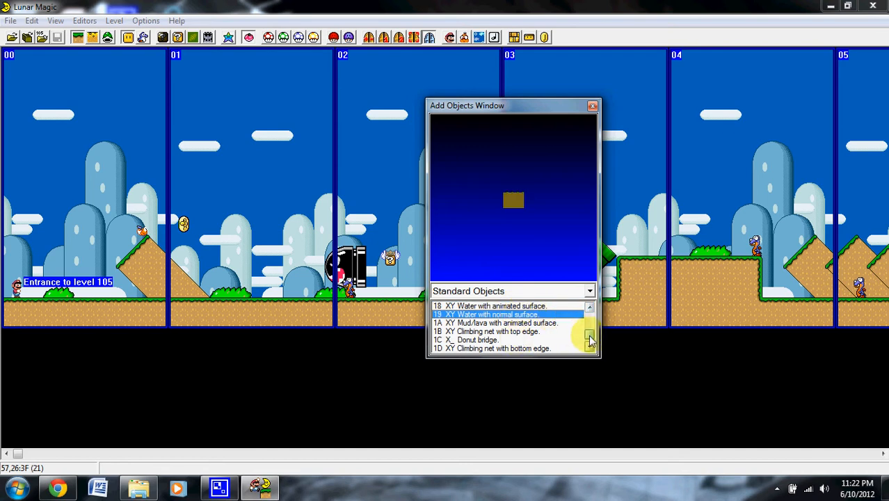
drag(589, 335, 581, 312)
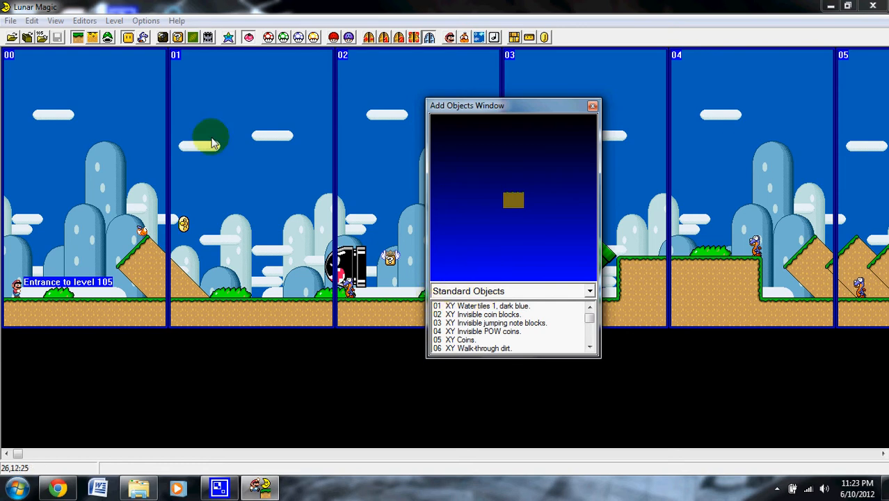
Step: Open the Add Sprites window and switch the objects to Tileset Specific Objects and the sprites to Tileset Specific Sprites
click(142, 38)
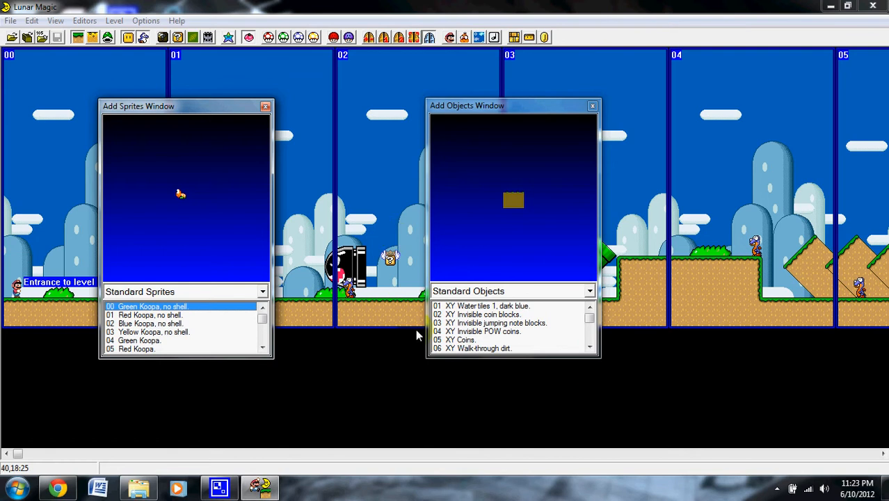
click(482, 291)
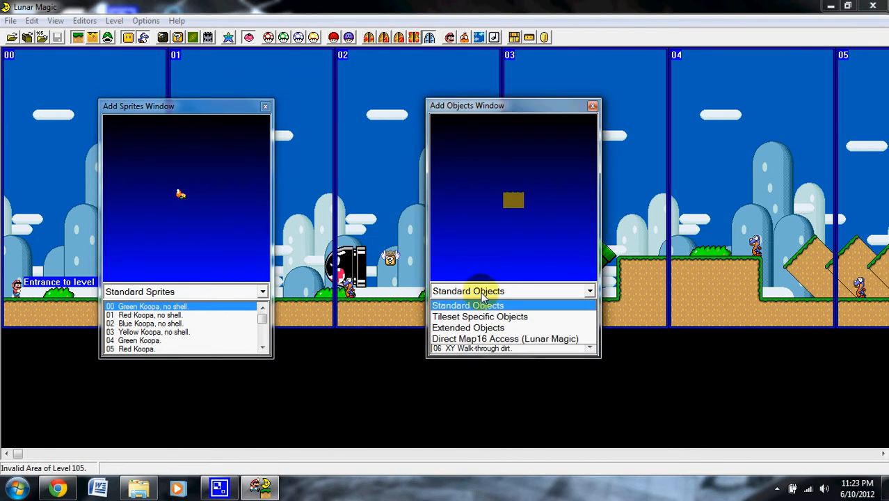
click(479, 301)
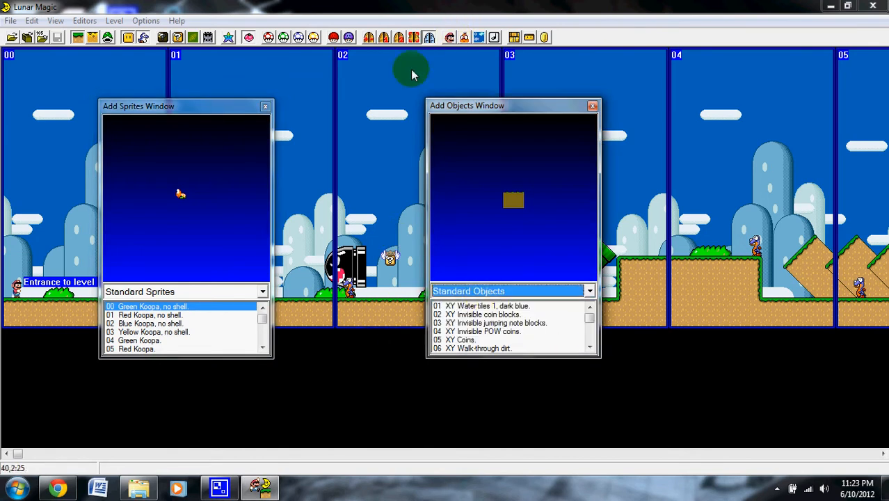
click(463, 290)
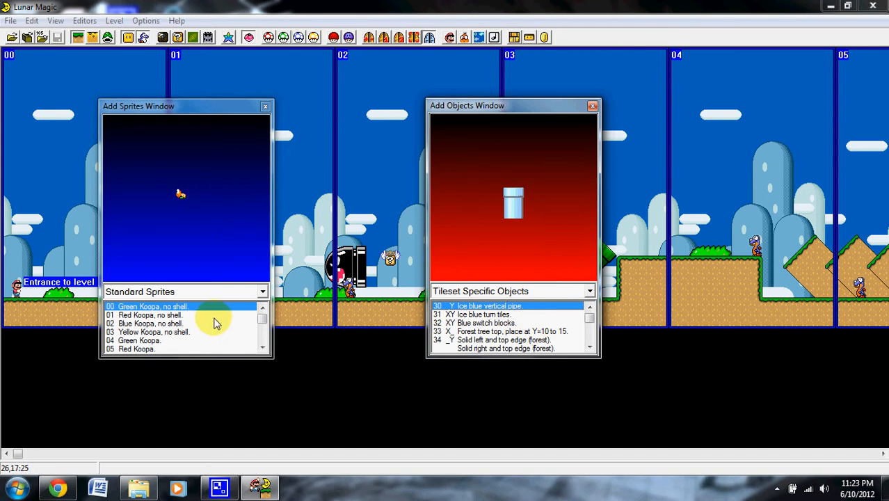
click(209, 291)
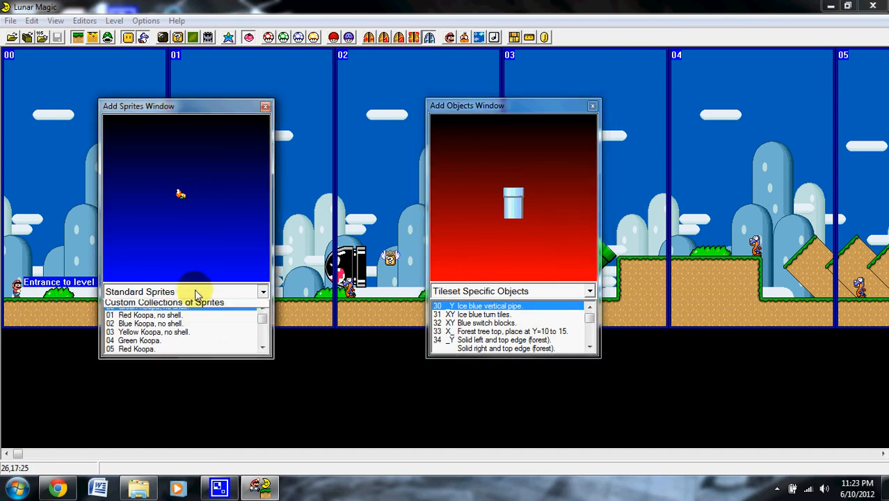
click(175, 315)
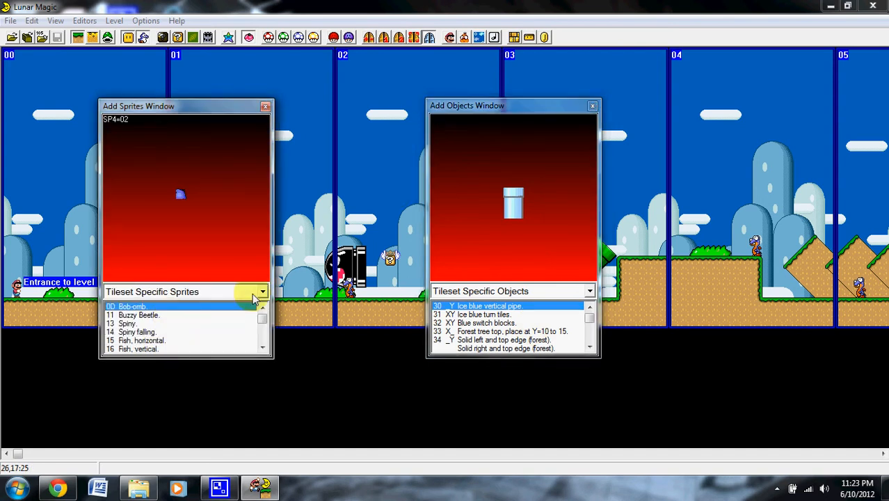
Step: Switch the object category to Extended Objects and the sprite category to Special Commands and Generators
click(468, 291)
click(457, 327)
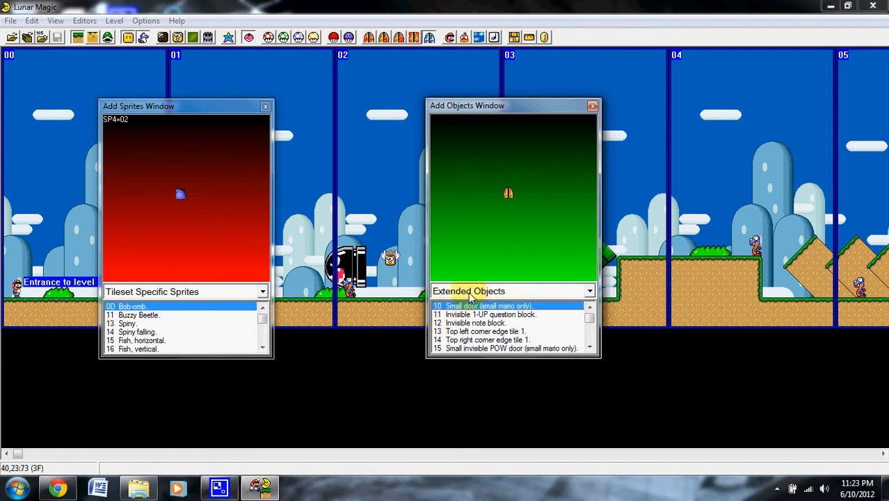
click(240, 295)
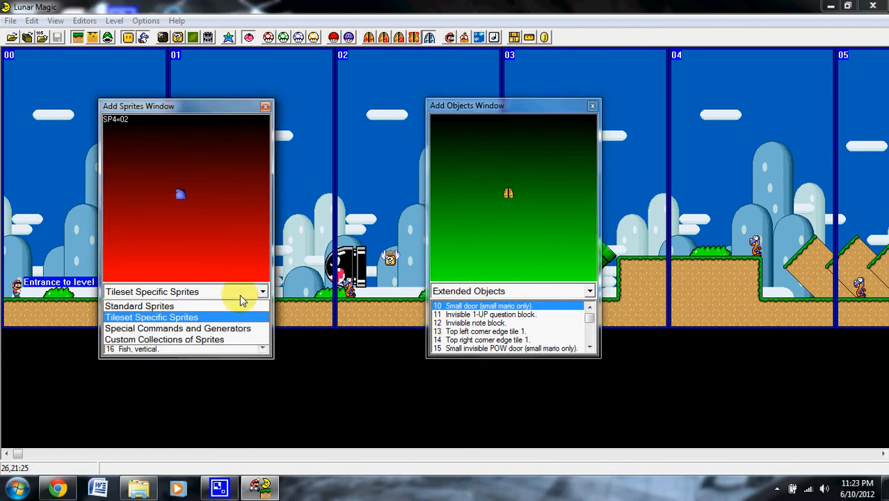
click(216, 327)
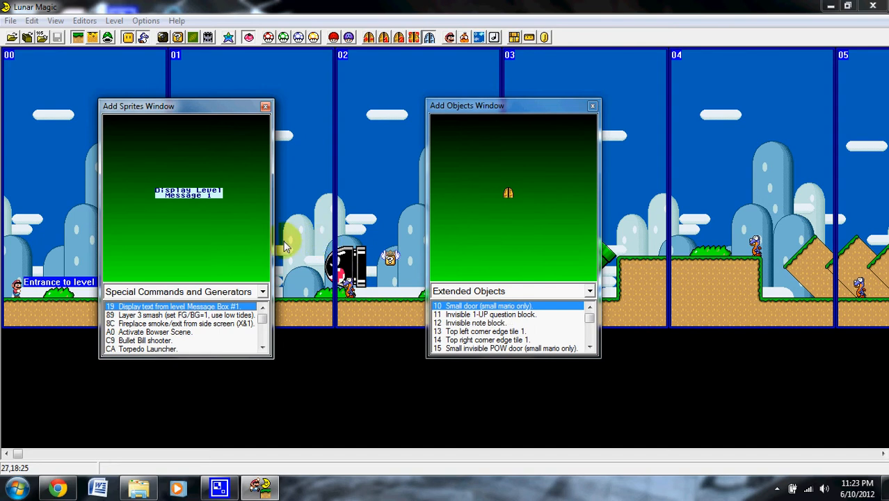
Step: Preview the special command sprites 19, 89, 8C and A0, covering the message display, Layer 3 smash, side-screen exit and Bowser scene
click(181, 309)
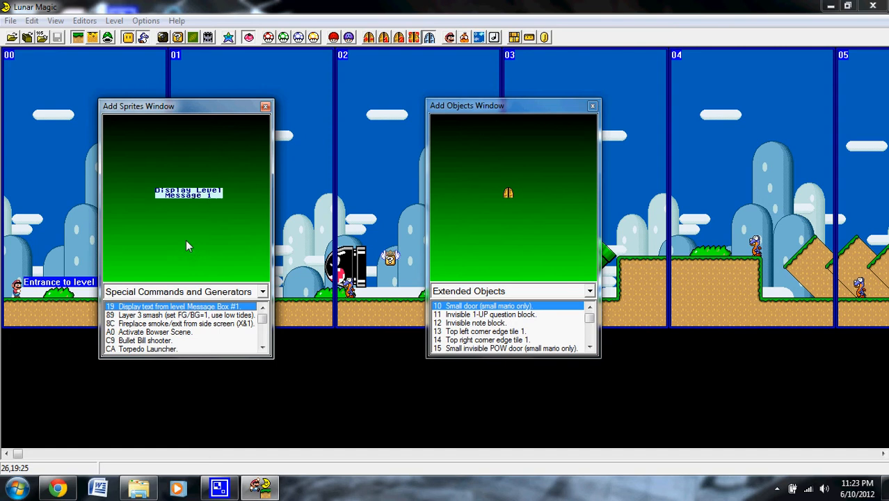
click(140, 316)
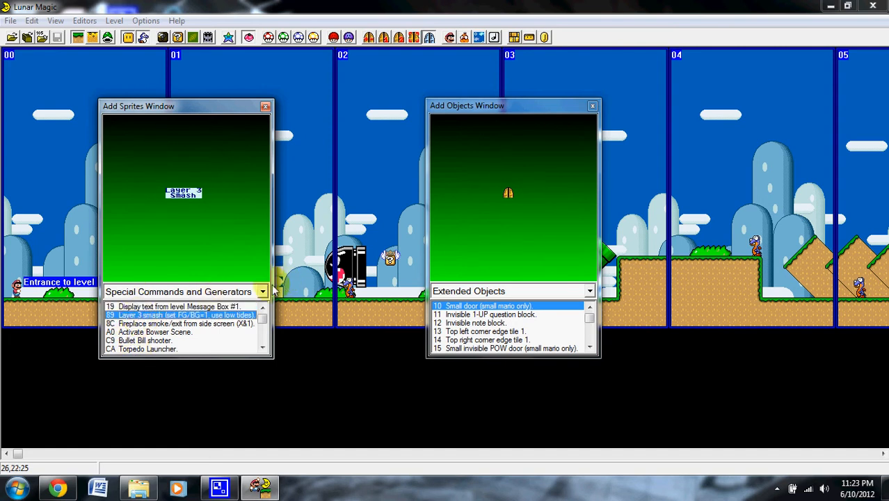
click(202, 324)
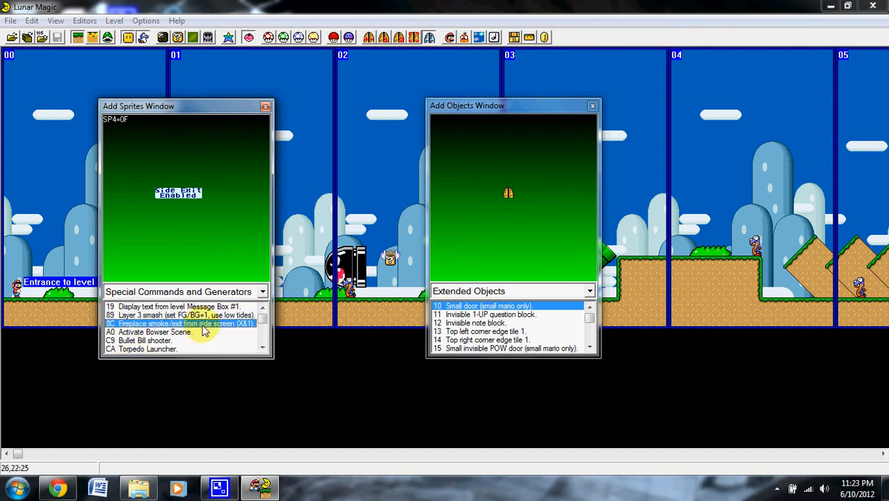
click(167, 333)
click(187, 324)
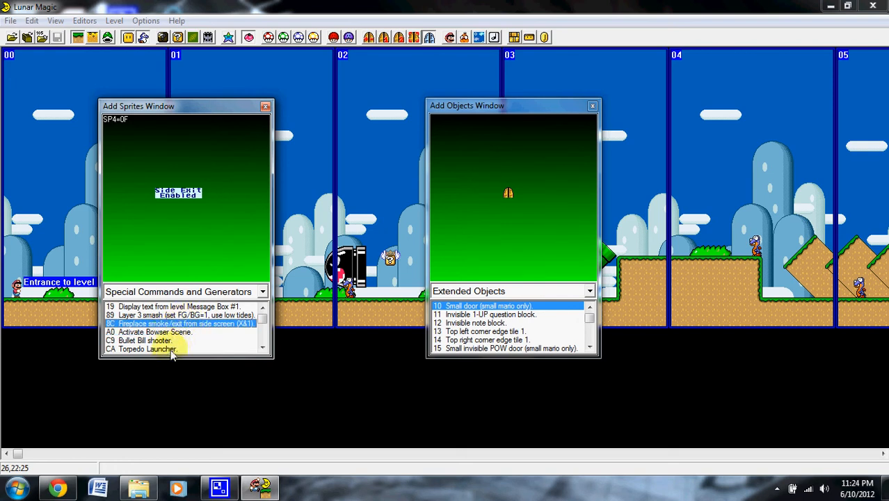
Step: Preview the Torpedo Launcher (CA), the Eerie generator (CB) and the Para-Goomba generator (CC)
click(167, 349)
click(263, 347)
click(262, 348)
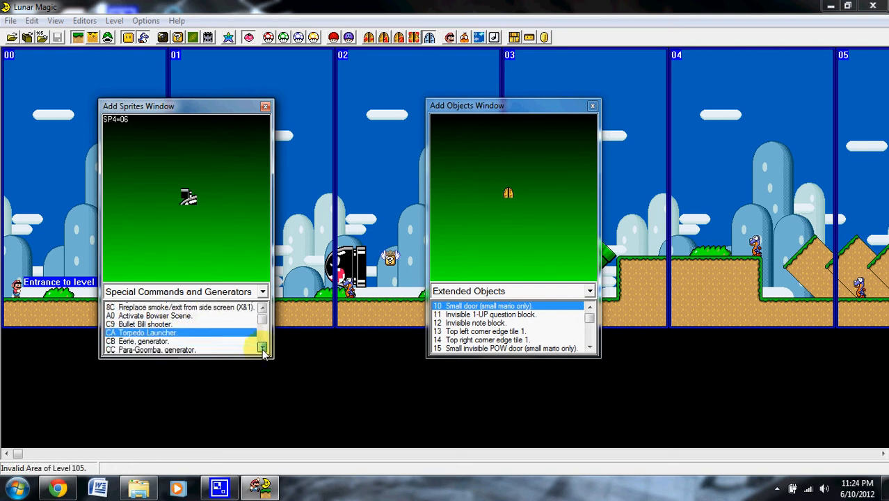
click(185, 341)
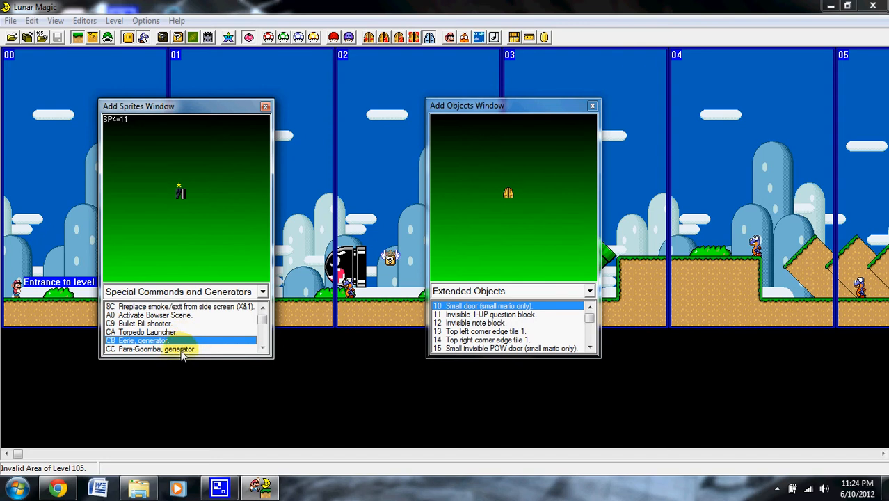
click(178, 350)
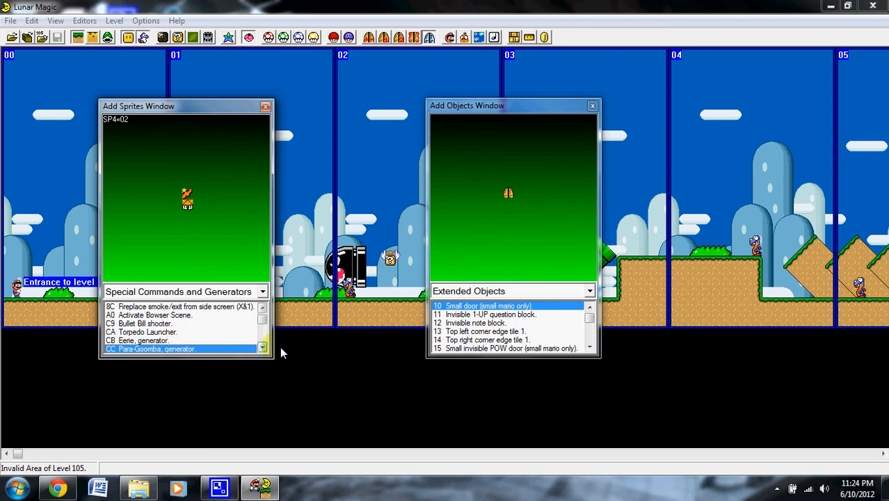
Step: Switch the object category to Direct Map16 Access (Lunar Magic), and close the Add Objects and Add Sprites windows
click(511, 291)
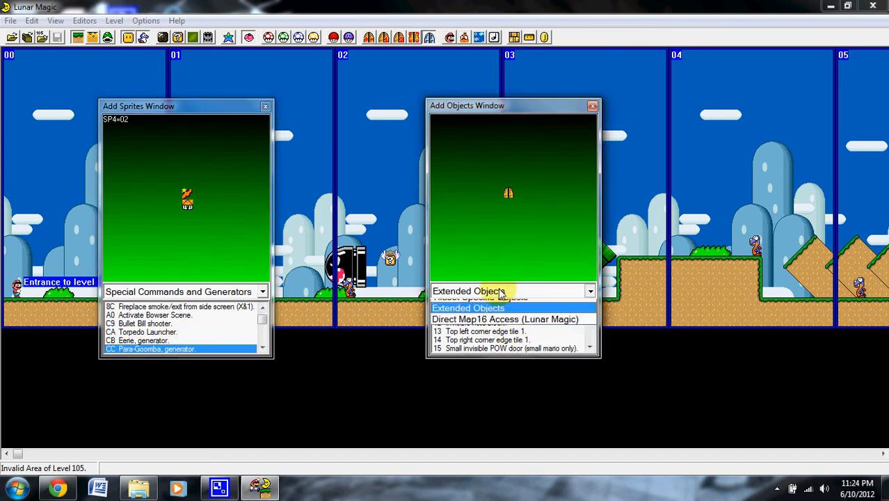
click(473, 341)
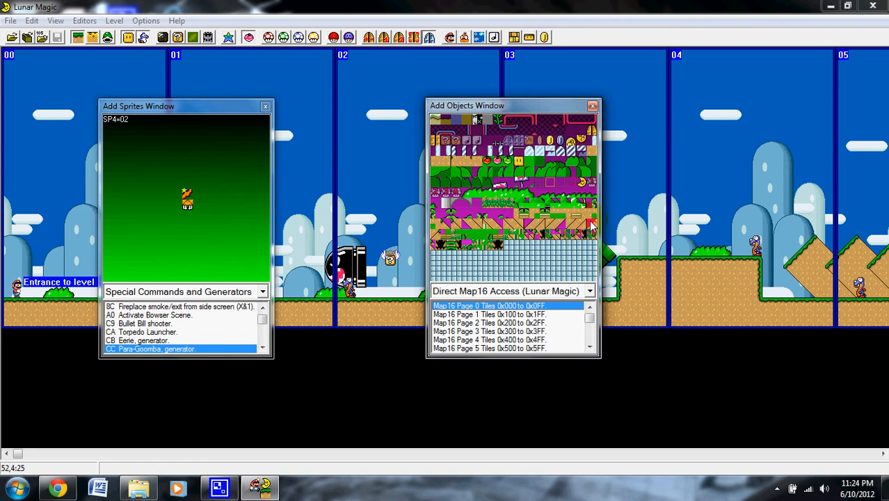
click(592, 106)
click(265, 105)
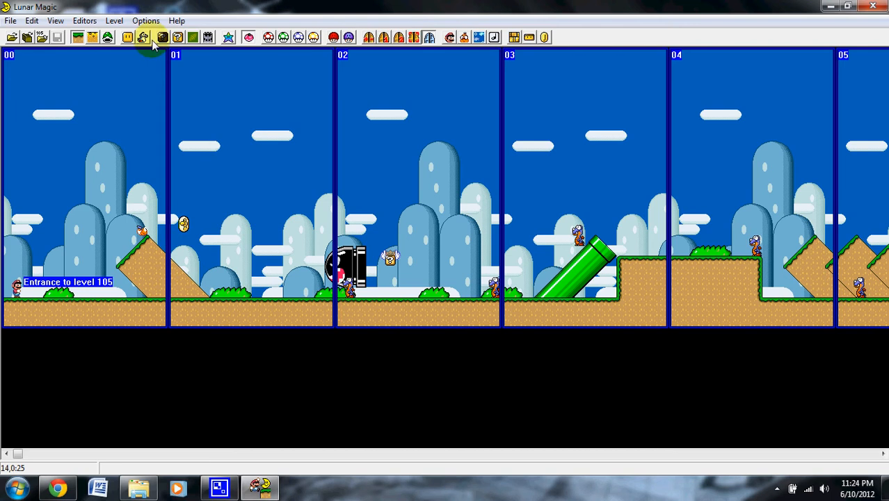
Step: View the 8x8 Tile Editor and the 16x16 Tile Map Editor one after the other, closing each one
click(159, 38)
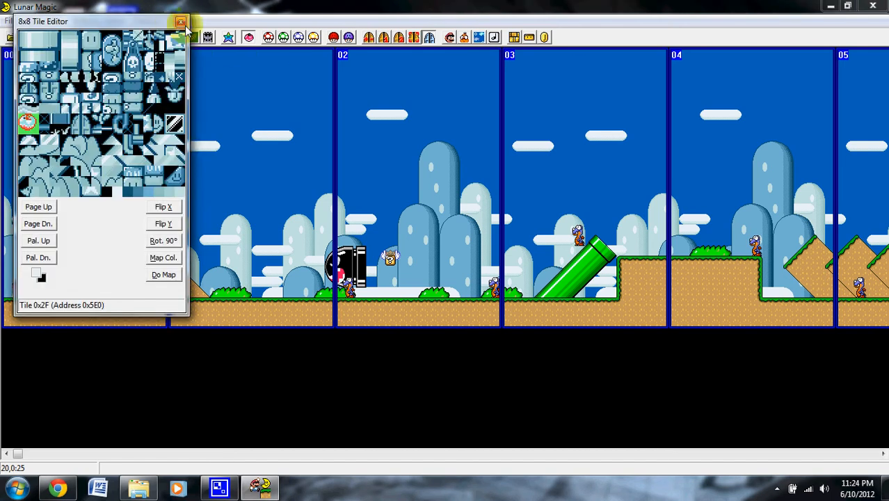
click(180, 21)
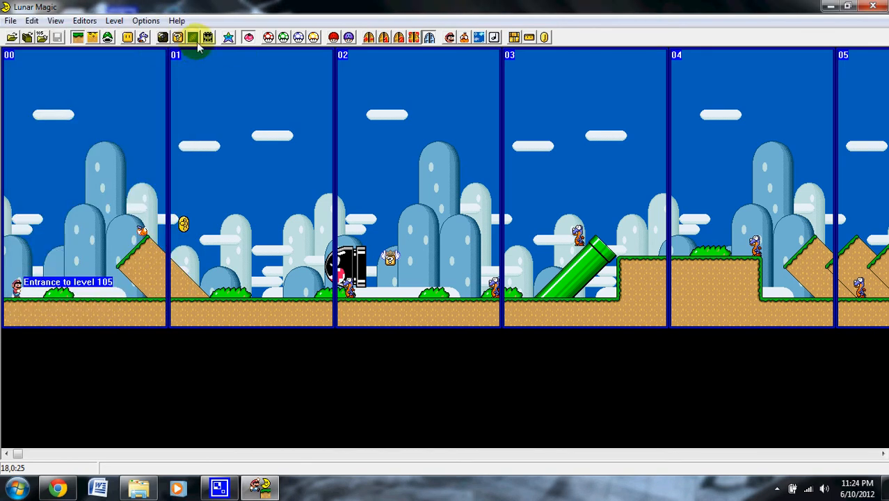
click(193, 37)
drag(377, 140, 328, 59)
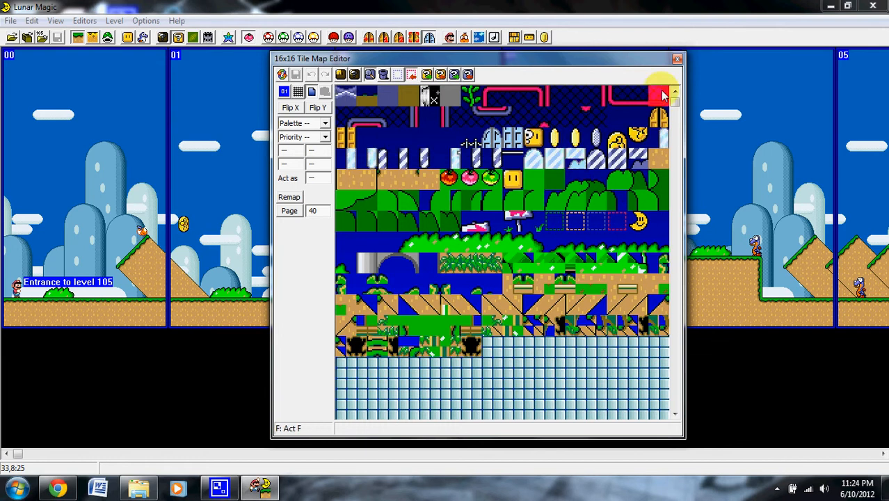
click(677, 59)
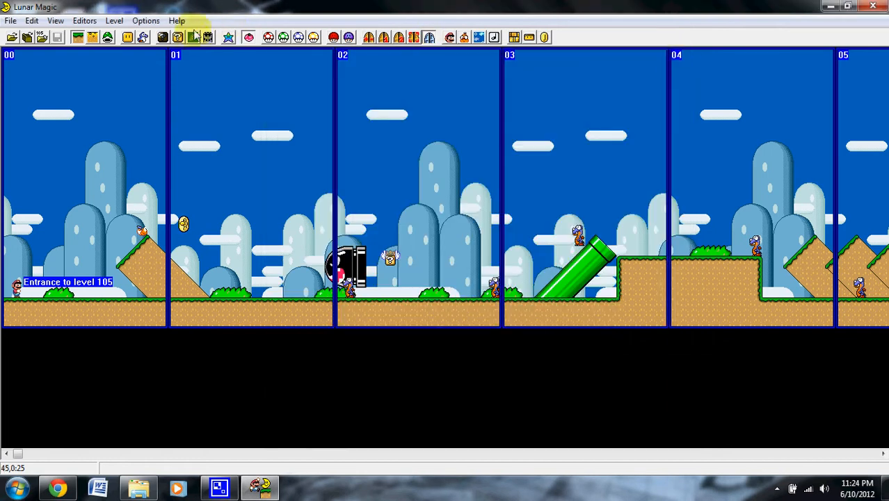
Step: Try out single-tile selection and placement among the hills and sky in the Background Tile Map Editor, and save level 105
click(193, 38)
drag(194, 38, 415, 58)
click(351, 194)
mouse_move(351, 194)
mouse_down()
mouse_move(434, 183)
mouse_move(351, 194)
mouse_up()
click(423, 113)
click(423, 196)
click(434, 181)
click(382, 134)
click(455, 109)
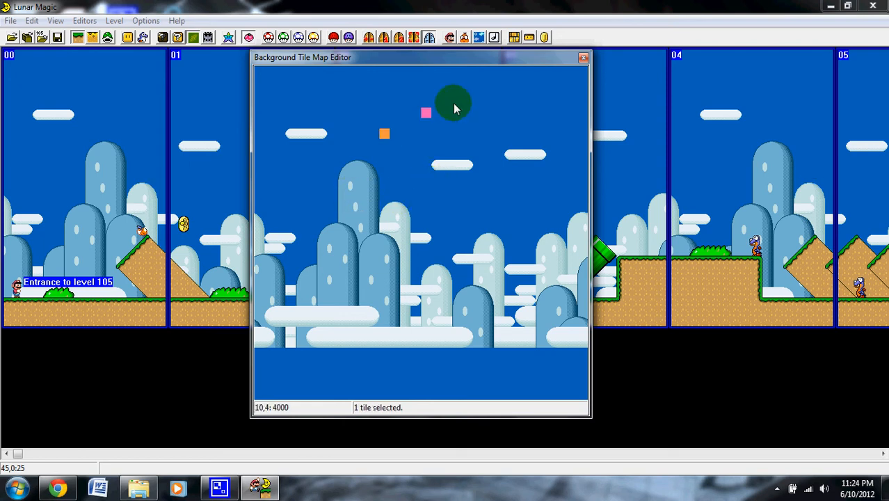
click(583, 57)
click(129, 116)
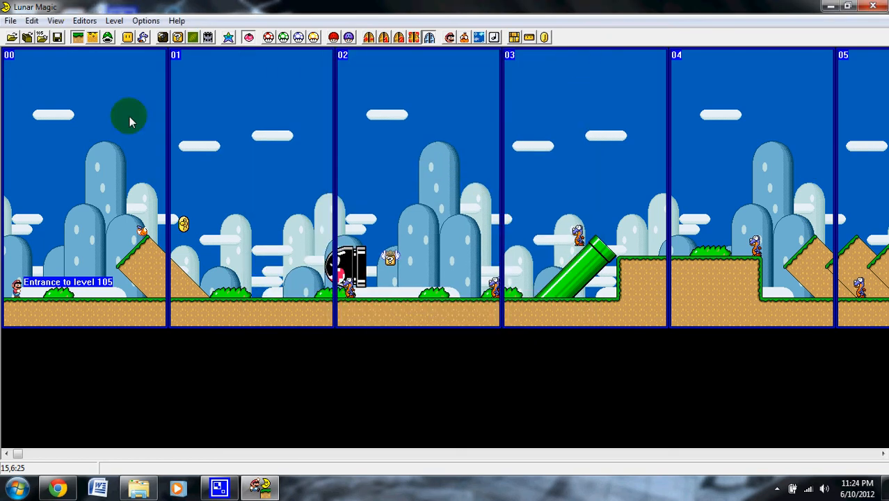
click(58, 37)
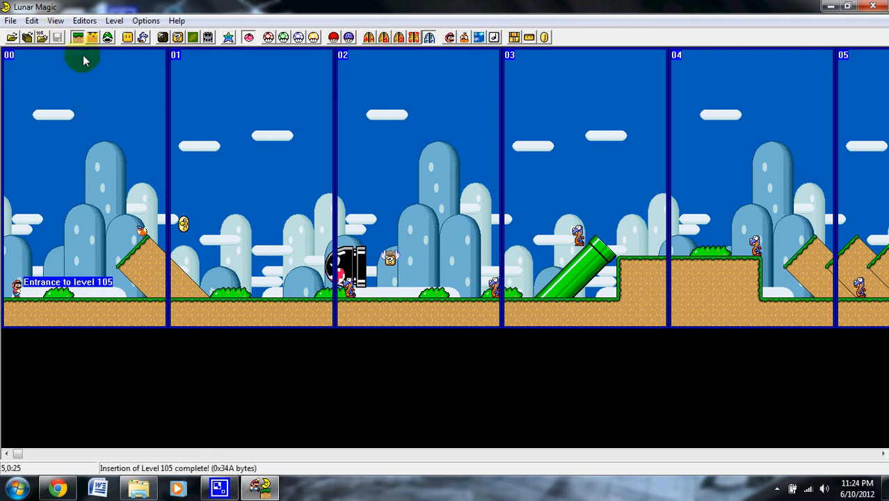
Step: Look over the maps in the Overworld Editor, delete one tile in the blank sea area, and close the editor
click(208, 37)
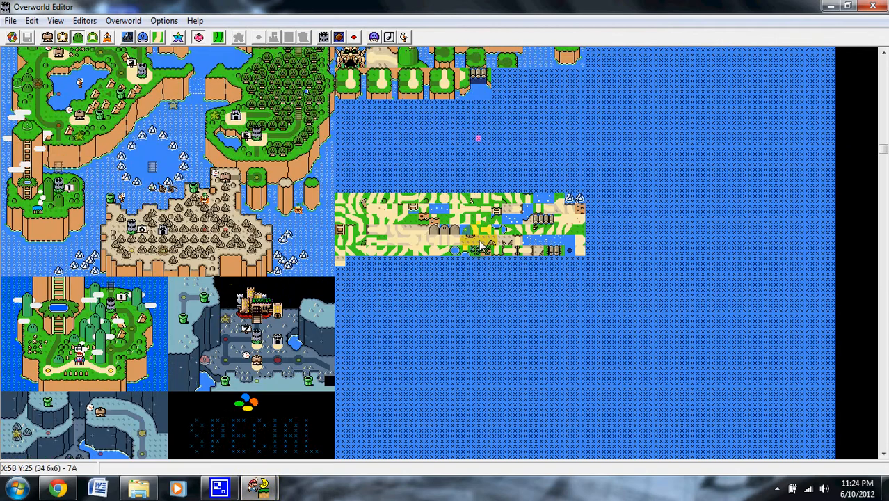
scroll(478, 245, down, 4)
scroll(477, 243, up, 6)
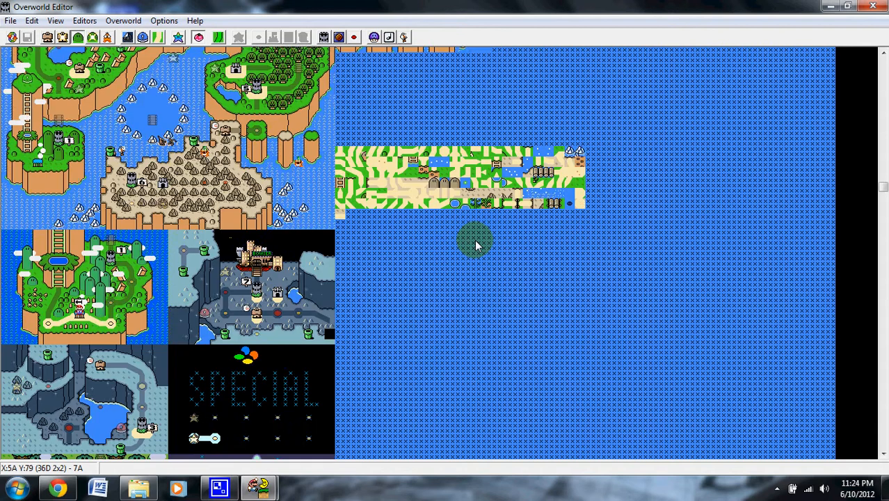
scroll(487, 240, up, 1)
click(807, 154)
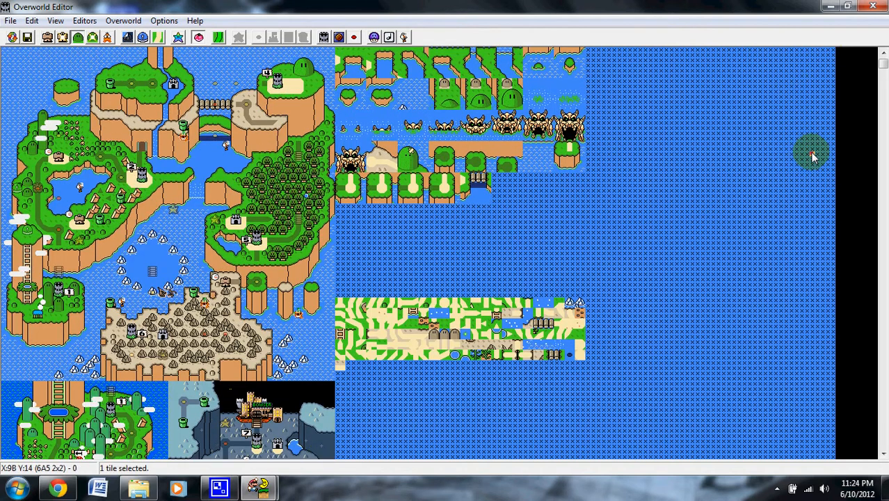
key(Delete)
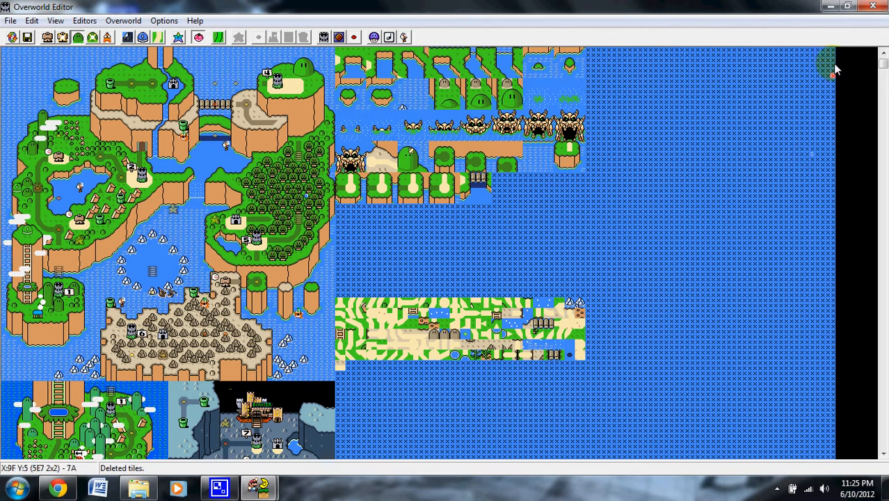
click(873, 7)
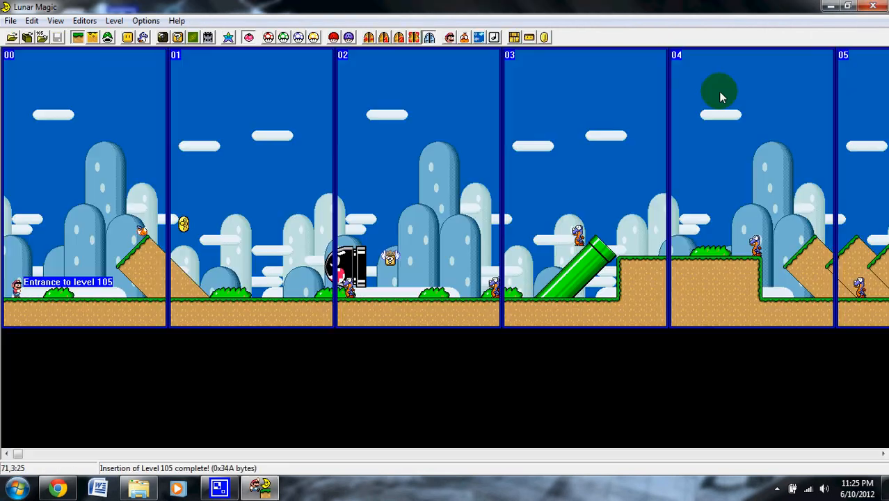
Step: Examine the level's color settings in the Palette Editor, close it, and bring screens 07 to 0B of level 105 into view
click(228, 39)
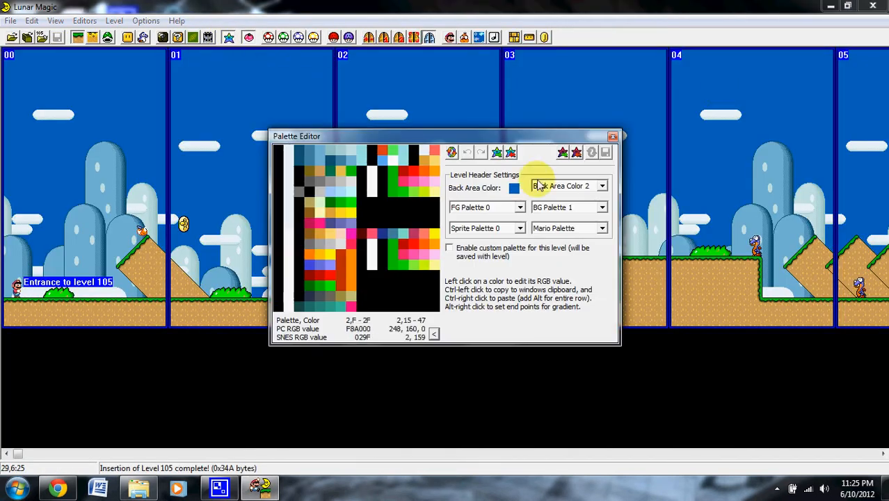
click(612, 136)
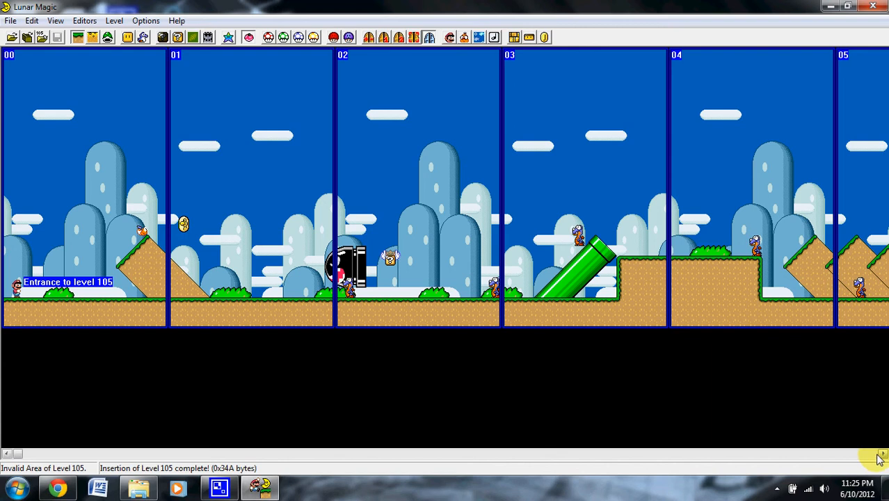
drag(881, 458, 882, 457)
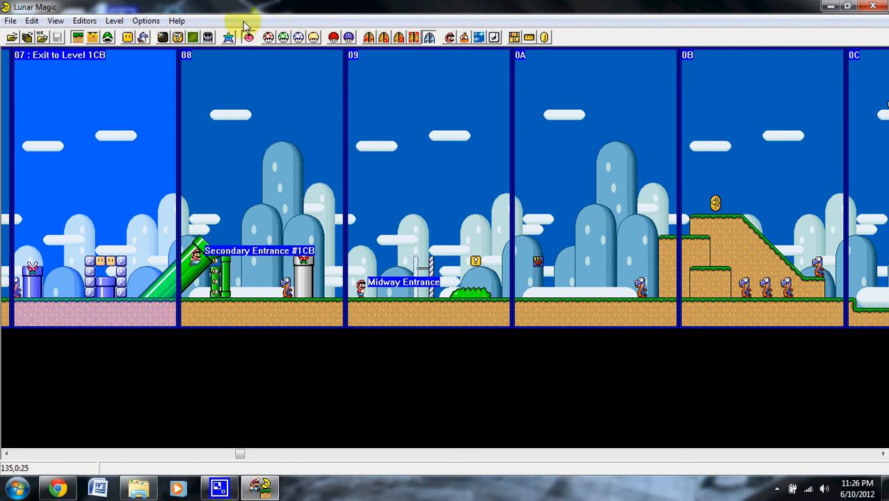
Step: Change the level's FG/BG GFX in the header to 3 (Underground 1)
click(347, 37)
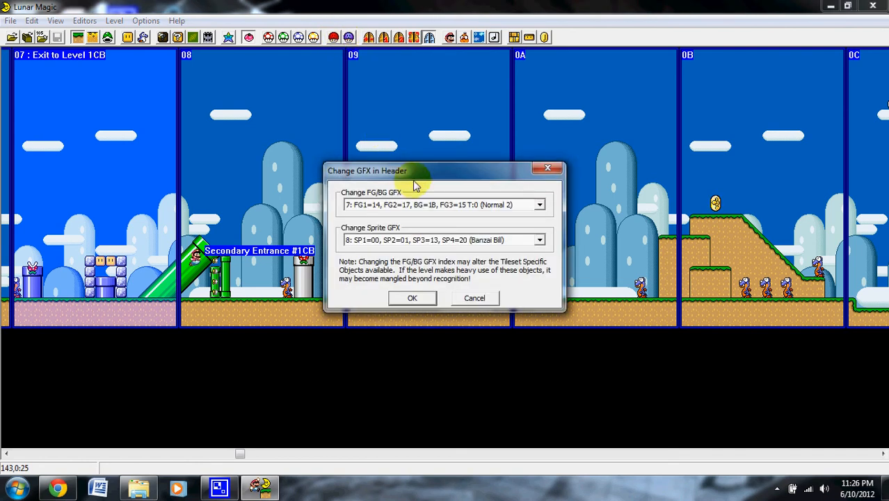
drag(416, 173, 357, 146)
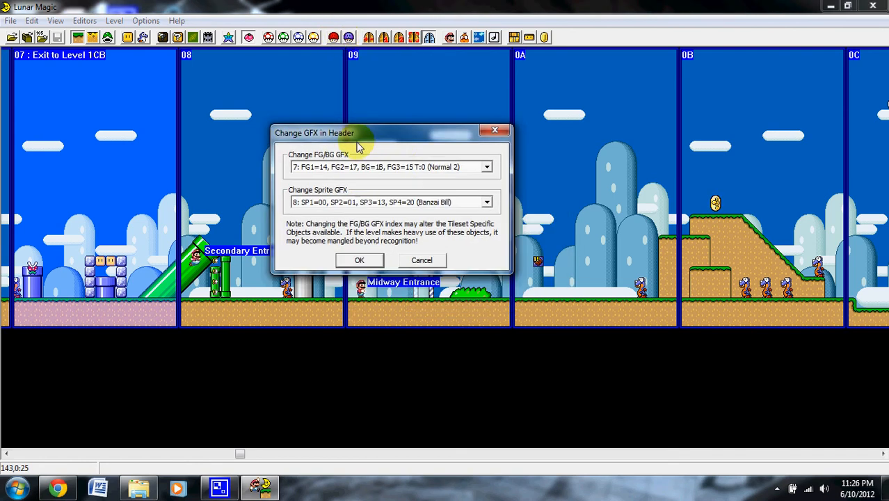
click(402, 168)
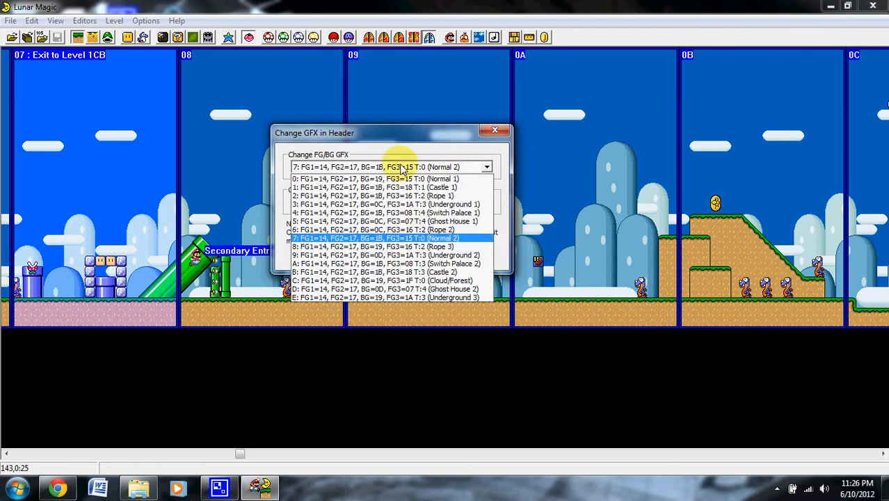
click(426, 238)
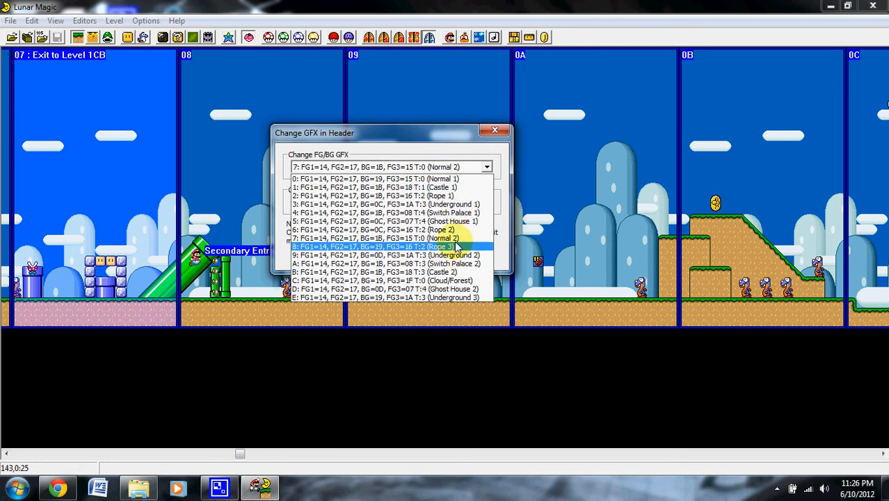
click(463, 206)
click(359, 260)
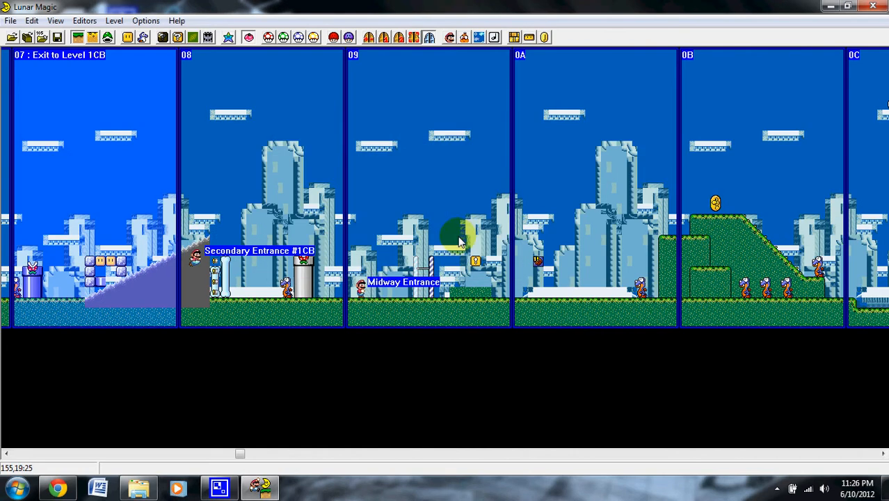
Step: Set the level's FG/BG GFX back to 7 (Normal 2), and recheck the GFX header settings without changing them
click(348, 36)
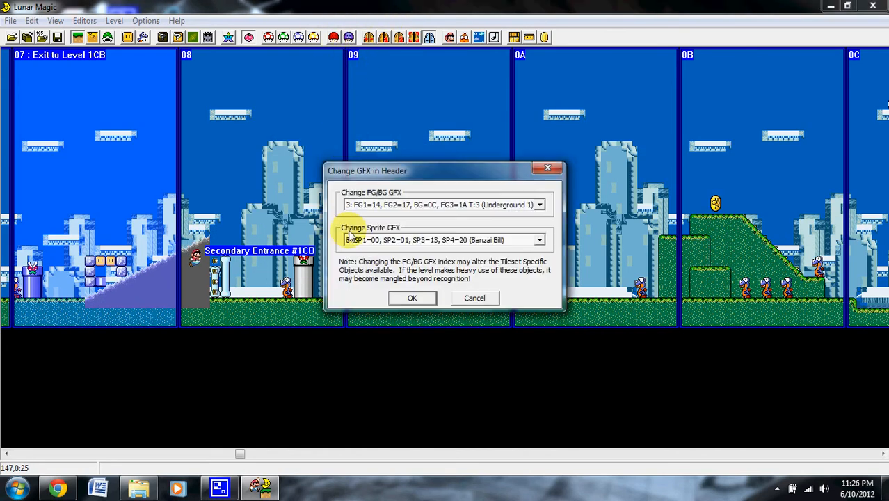
click(409, 207)
click(400, 264)
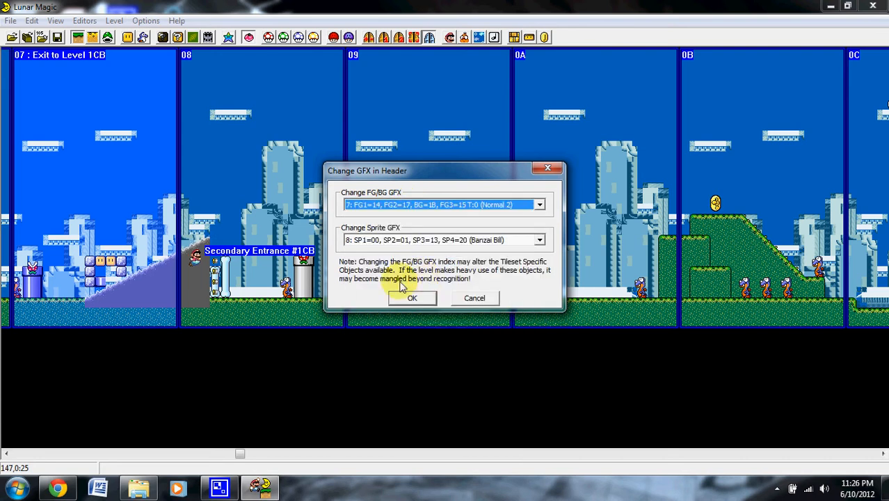
click(410, 297)
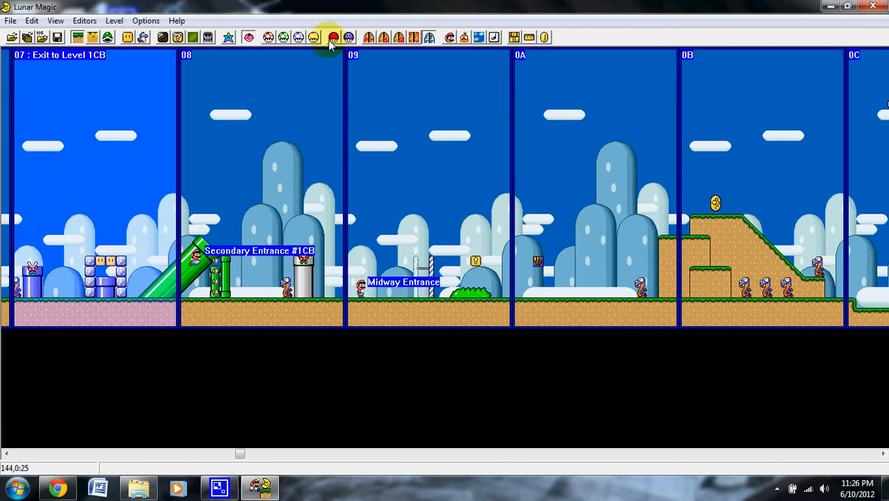
click(348, 38)
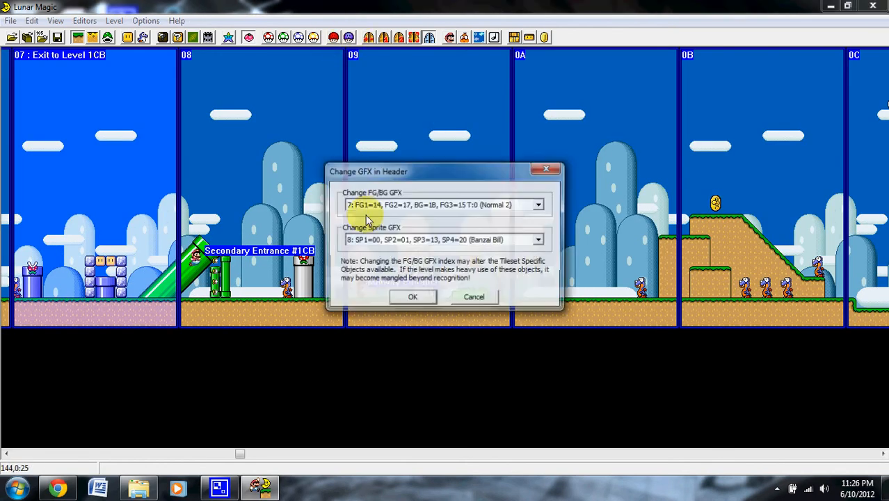
click(410, 298)
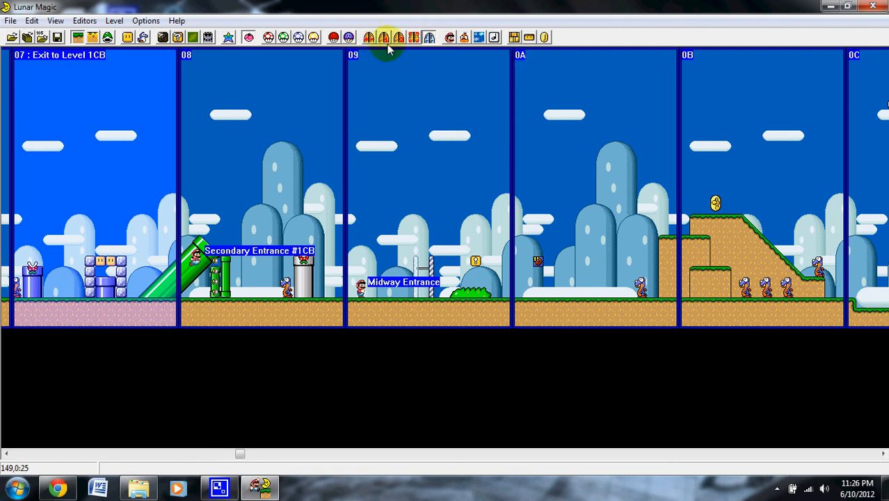
Step: Toggle the display of the level's entrance and exit markers off and back on twice
click(430, 38)
click(429, 38)
click(429, 39)
click(429, 38)
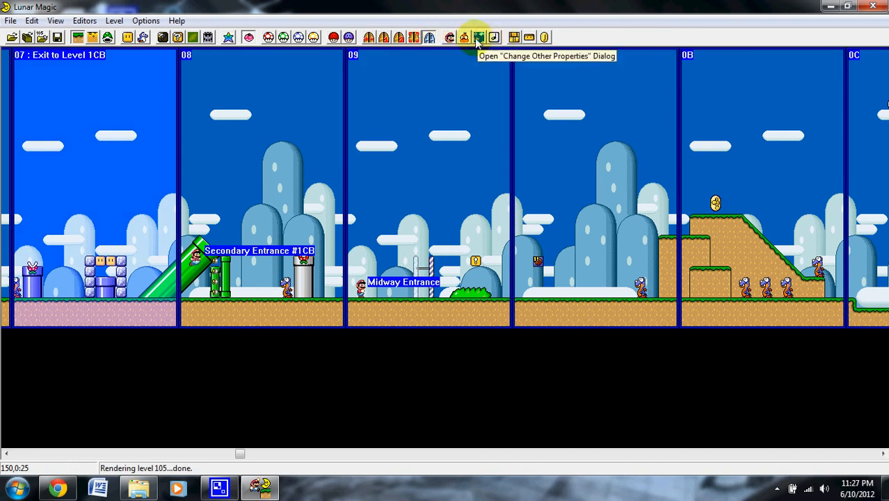
Step: Examine the level's animation settings and the global and level extended animation frames, closing each dialog without changes
click(545, 38)
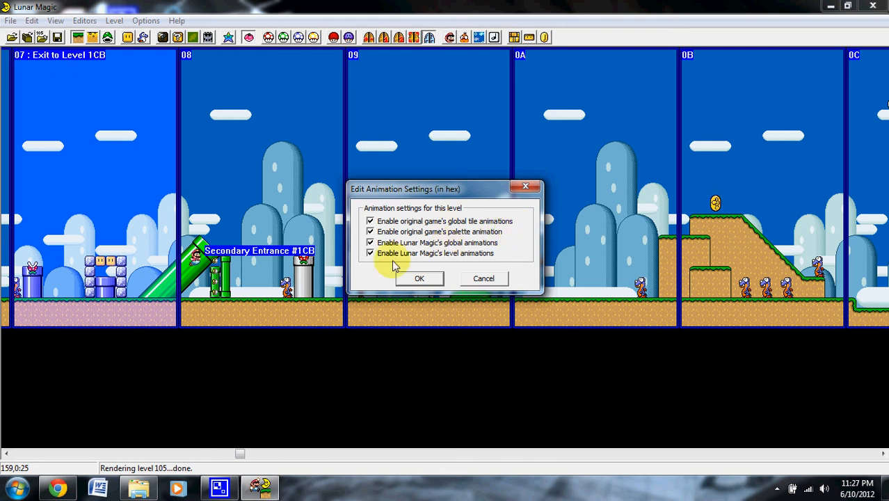
click(530, 190)
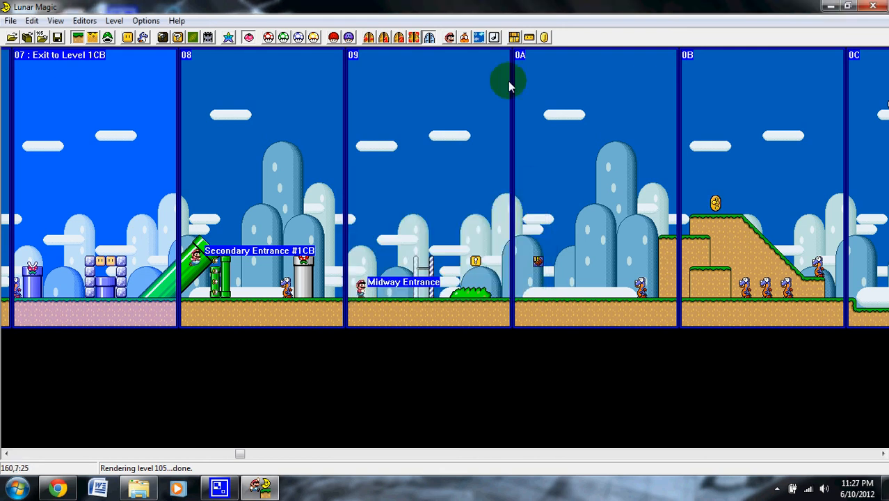
click(529, 37)
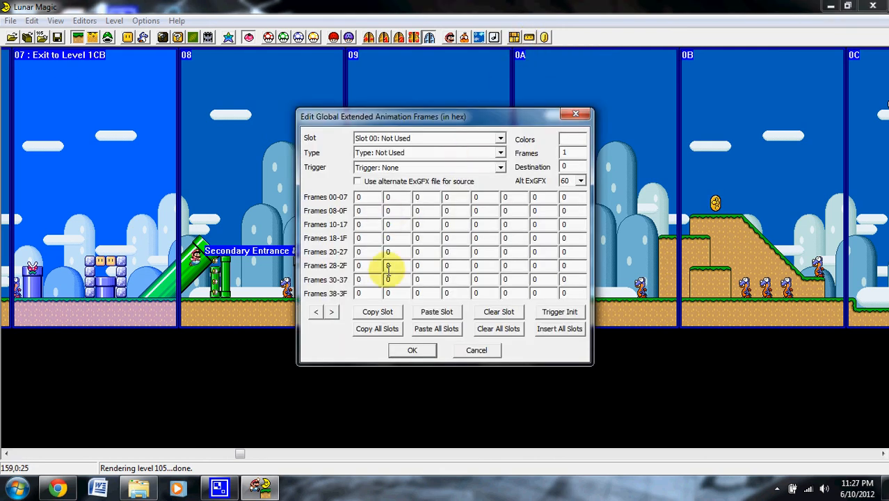
click(573, 116)
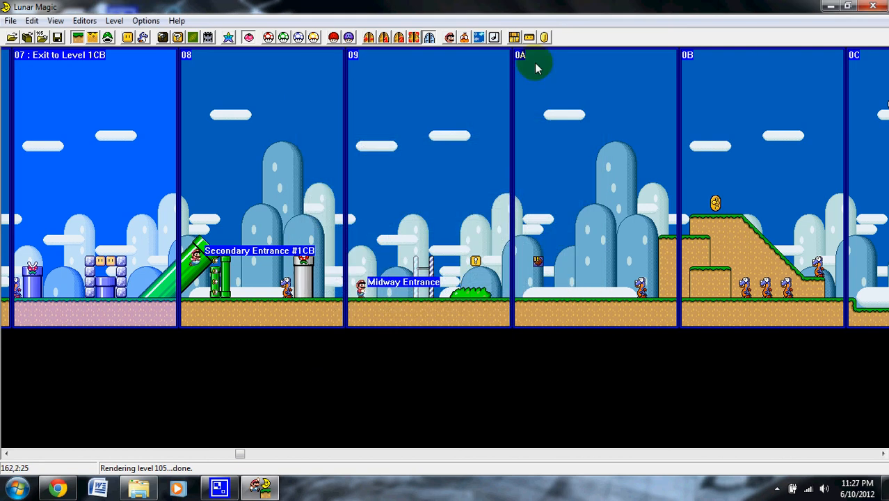
click(514, 37)
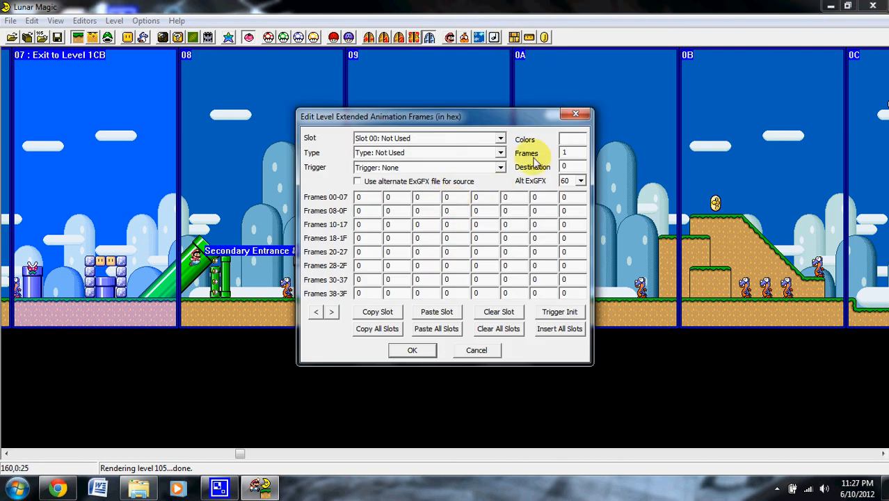
click(574, 114)
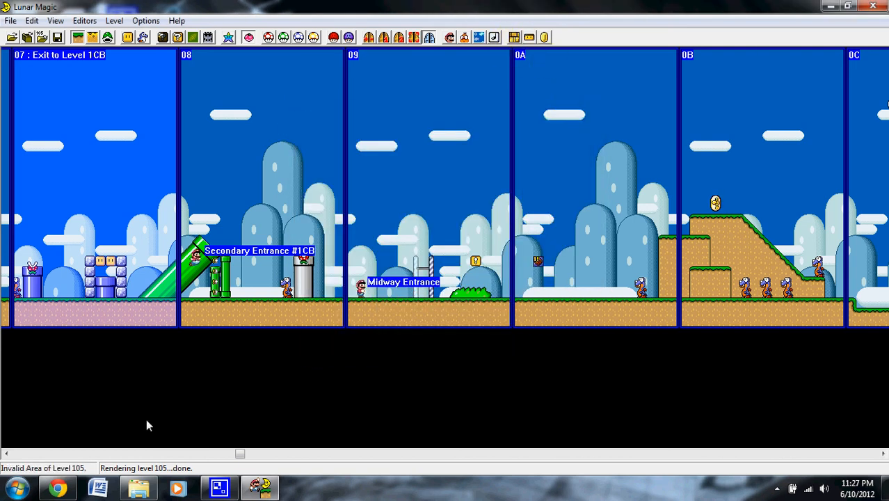
click(213, 163)
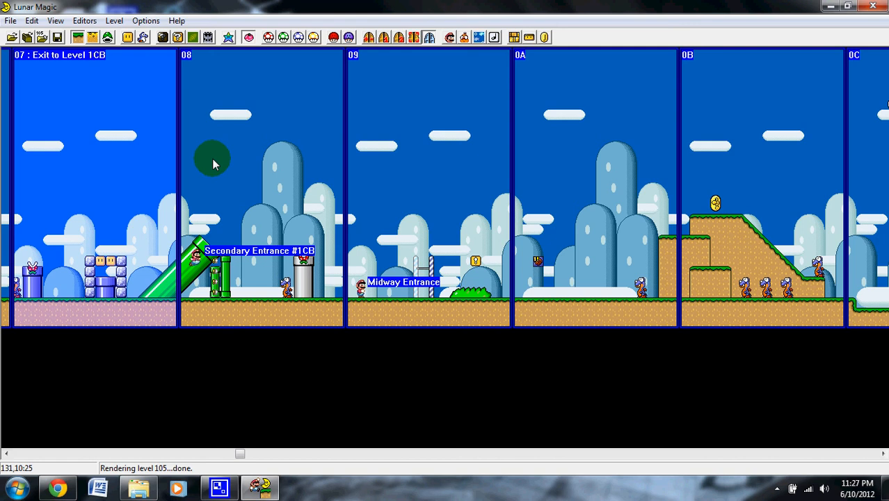